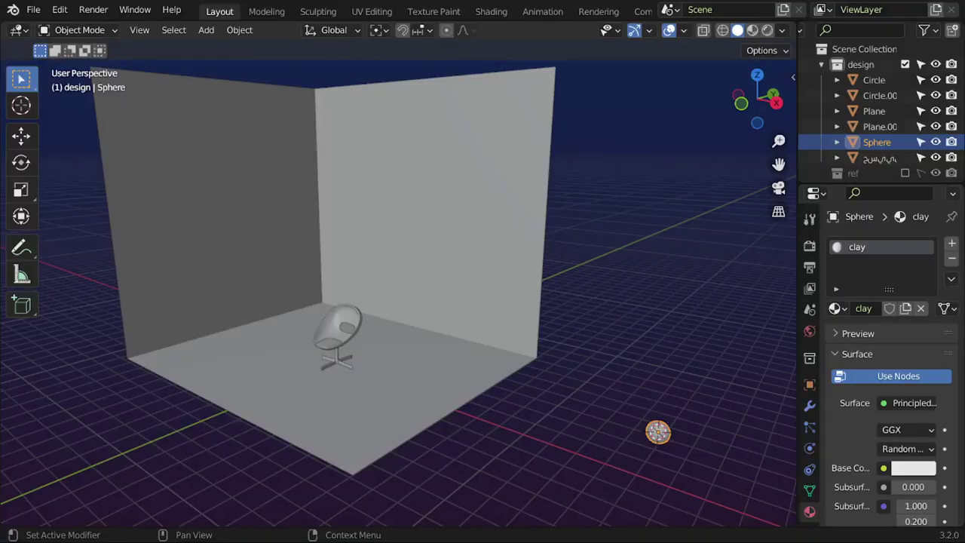
Deselect the sphere and enlarge the Properties editor in both width and height.
left_click(706, 370)
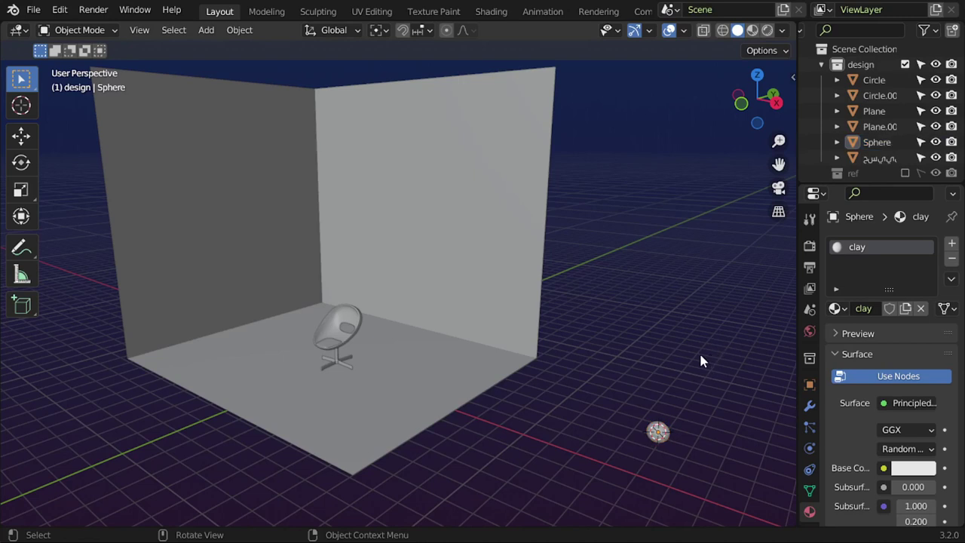
left_click_drag(797, 307, 778, 293)
left_click_drag(814, 181, 813, 134)
left_click_drag(777, 200, 754, 200)
scroll(609, 313, "up", 4)
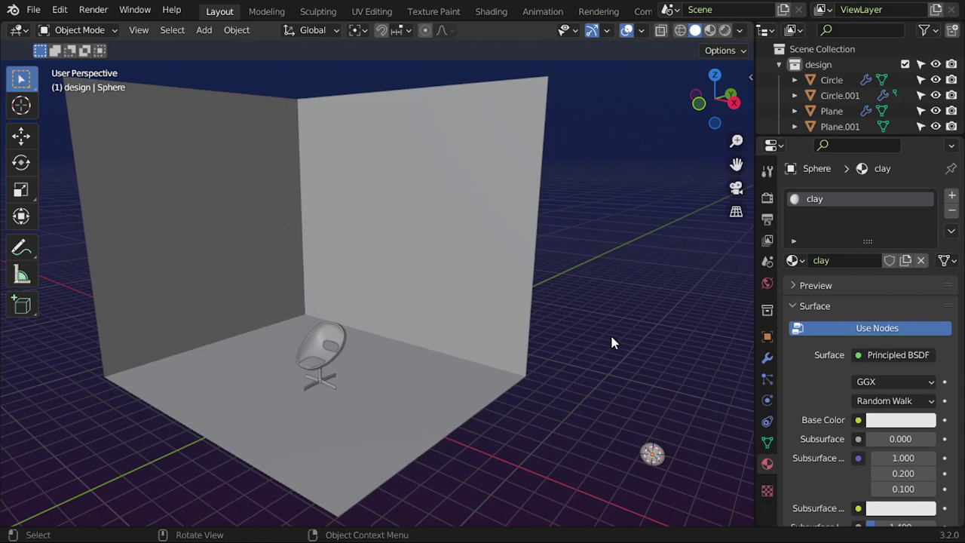
Select the clay sphere and examine the view layer settings for a material override option.
left_click(652, 453)
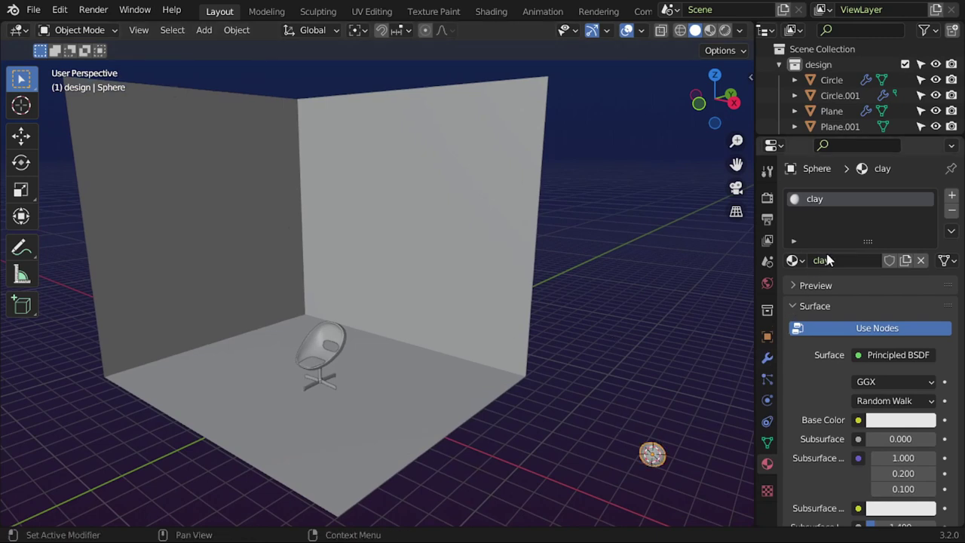
left_click(766, 239)
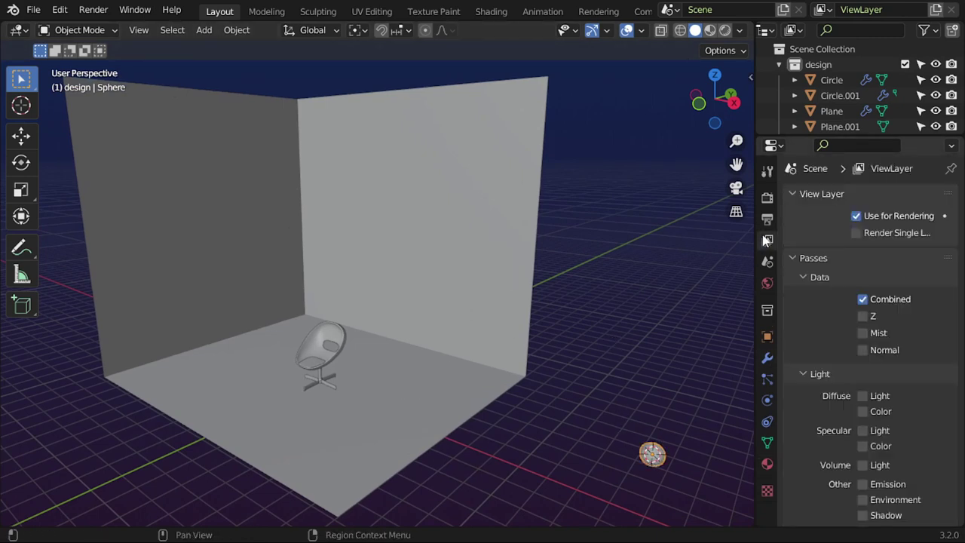
left_click(819, 193)
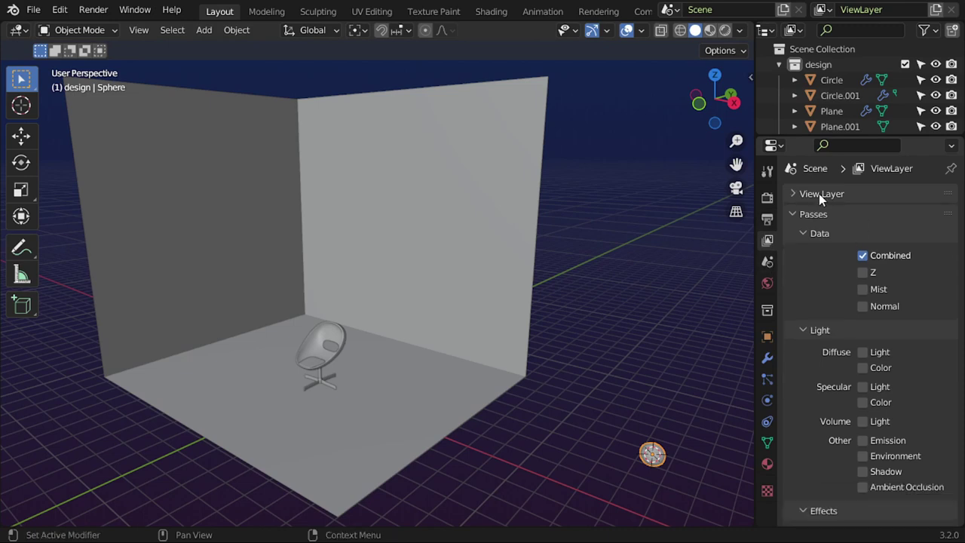
left_click(813, 215)
left_click(803, 215)
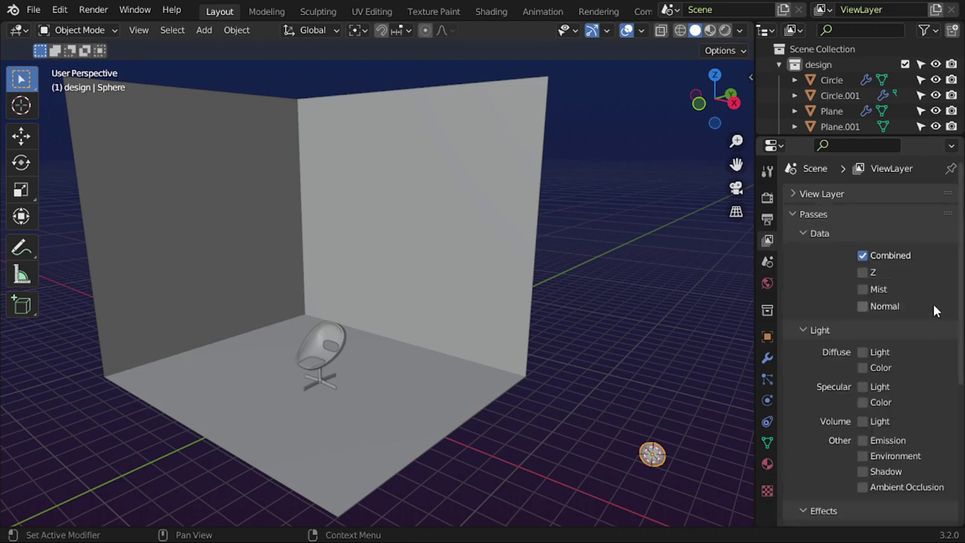
scroll(960, 293, "down", 7)
scroll(794, 228, "up", 2)
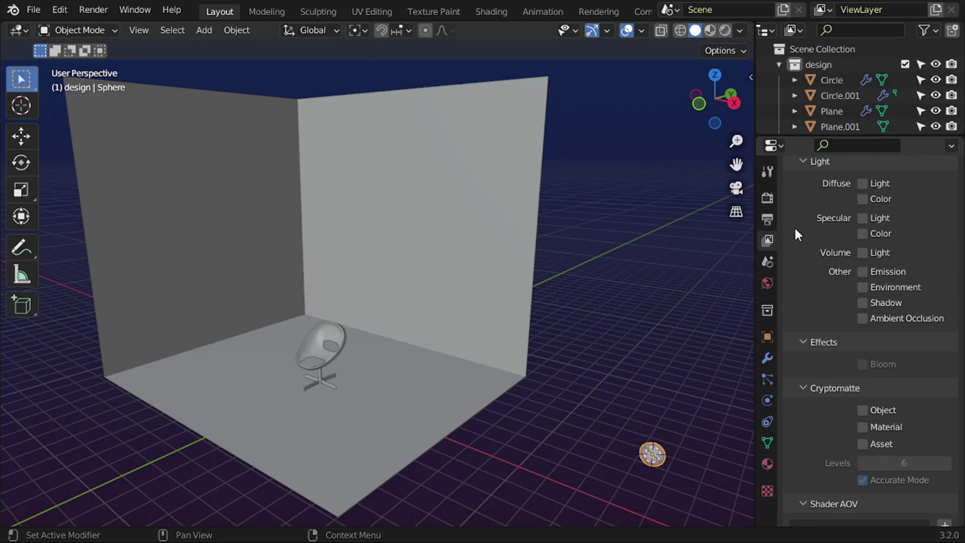
Change the scene's render engine to Cycles.
left_click(769, 199)
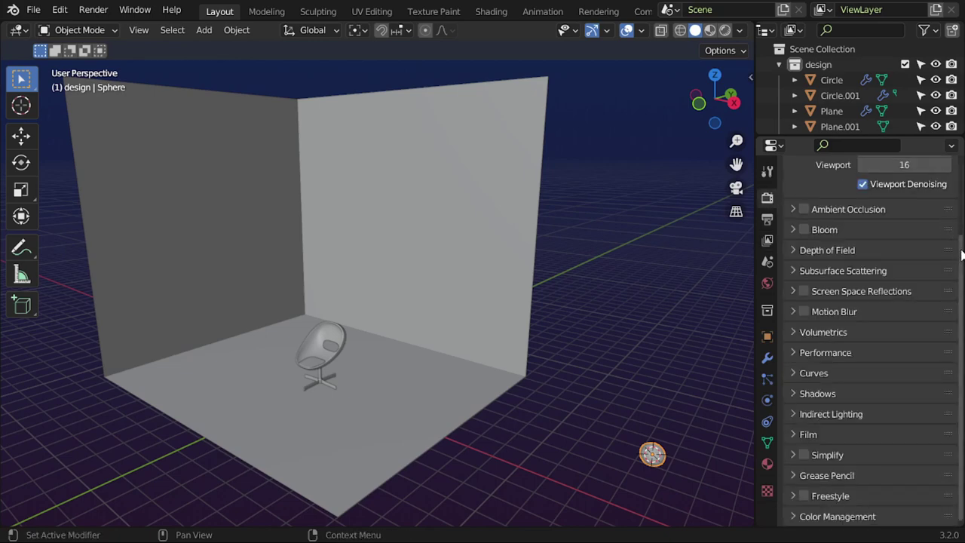
scroll(960, 256, "up", 5)
left_click(897, 193)
left_click(885, 246)
Set the view layer's material override to the clay material.
left_click(767, 241)
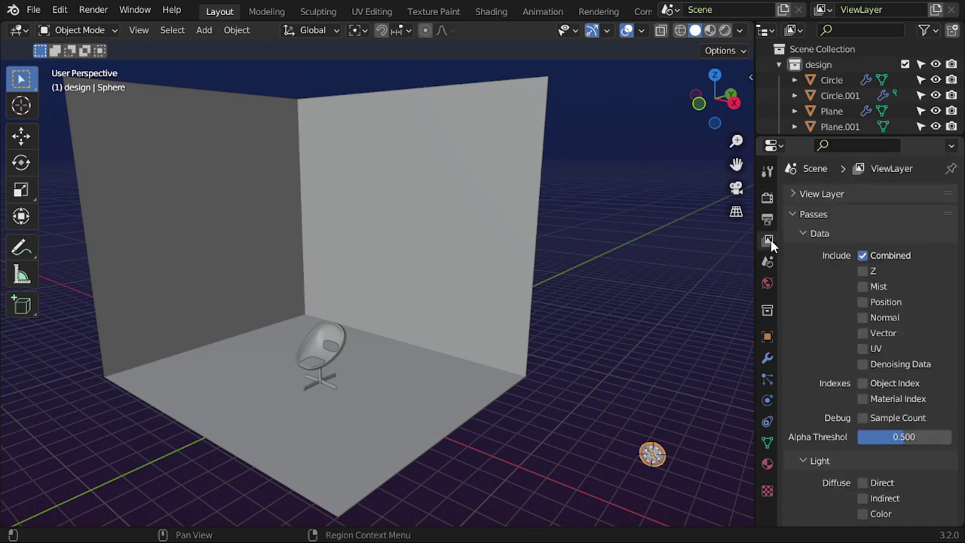
left_click(768, 260)
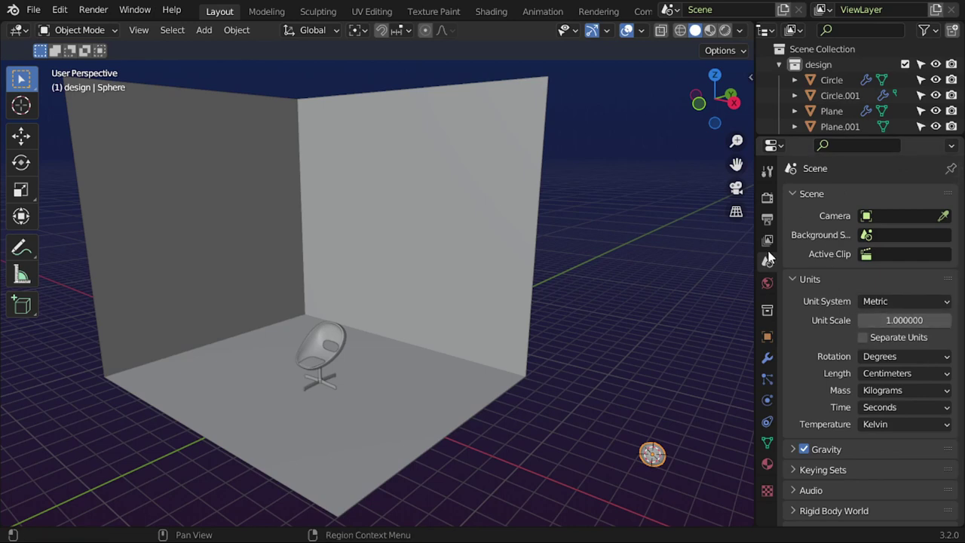
left_click(768, 242)
left_click(787, 208)
left_click(817, 255)
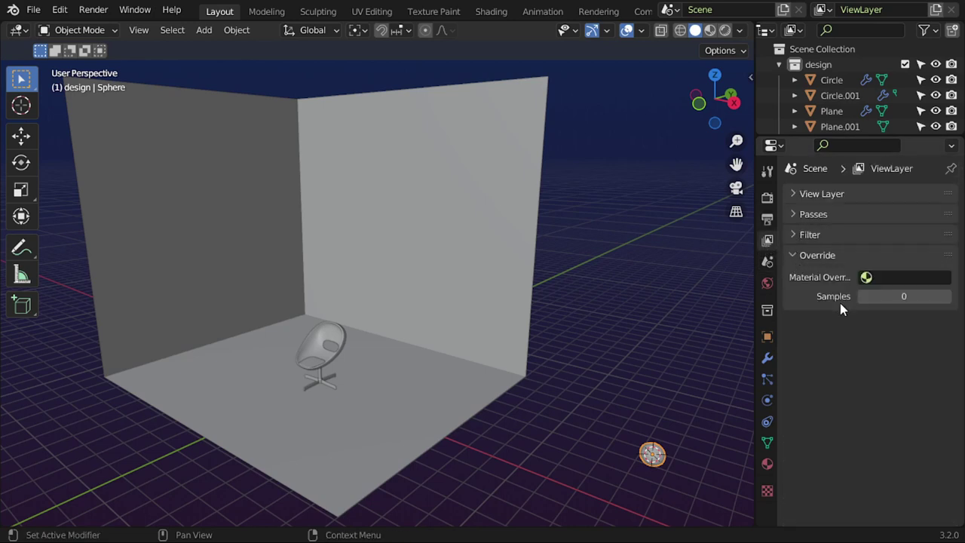
left_click(908, 277)
left_click(818, 300)
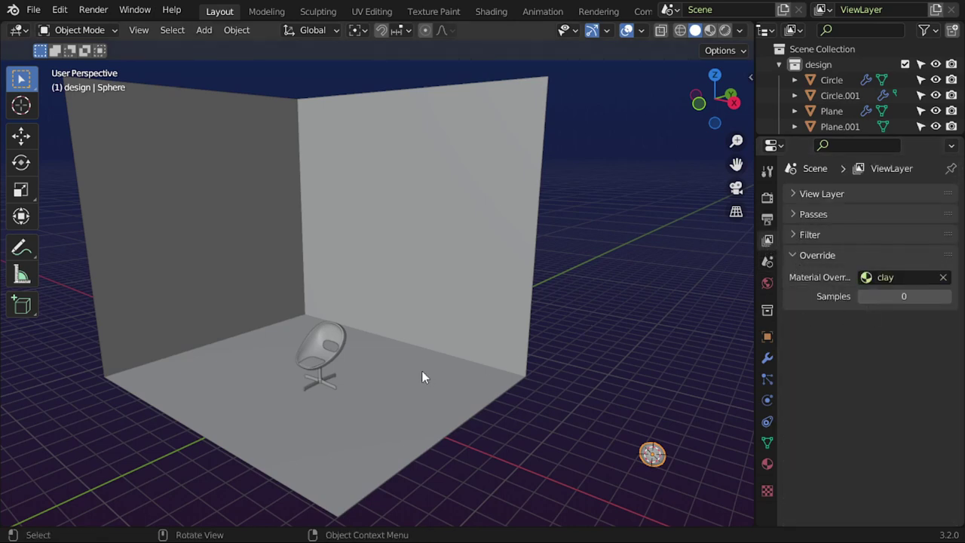
Switch to wireframe shading and box-select the room and all chair parts, leaving the sphere unselected.
middle_click_drag(422, 377, 476, 414)
scroll(437, 414, "up", 2)
left_click(470, 389)
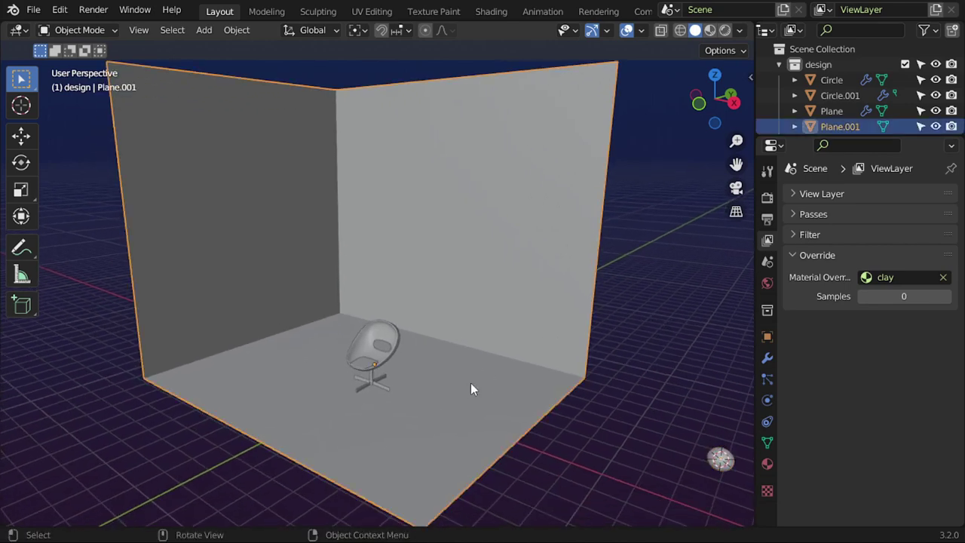
key("z")
left_click(431, 313)
key("alt+a")
key("b")
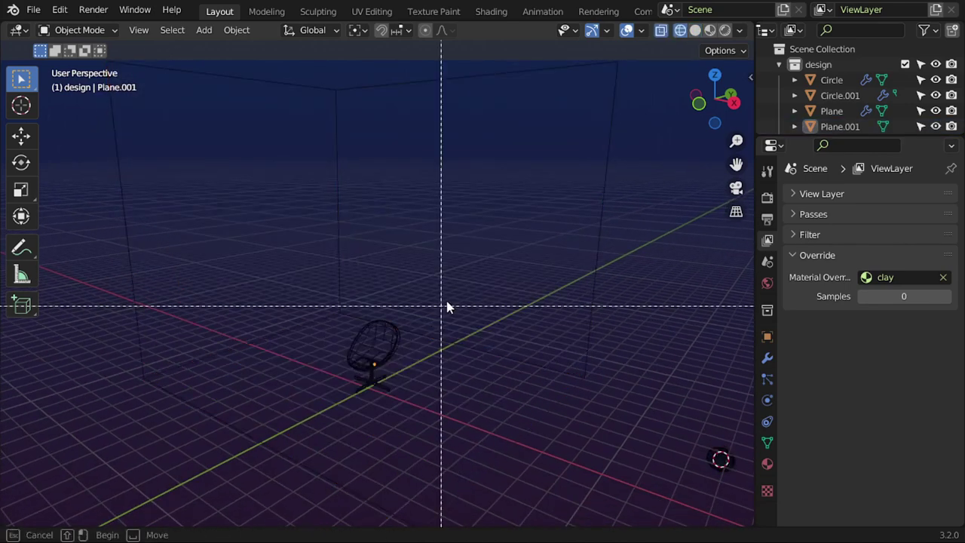
left_click_drag(485, 233, 327, 425)
key("shift+z")
key("shift+z")
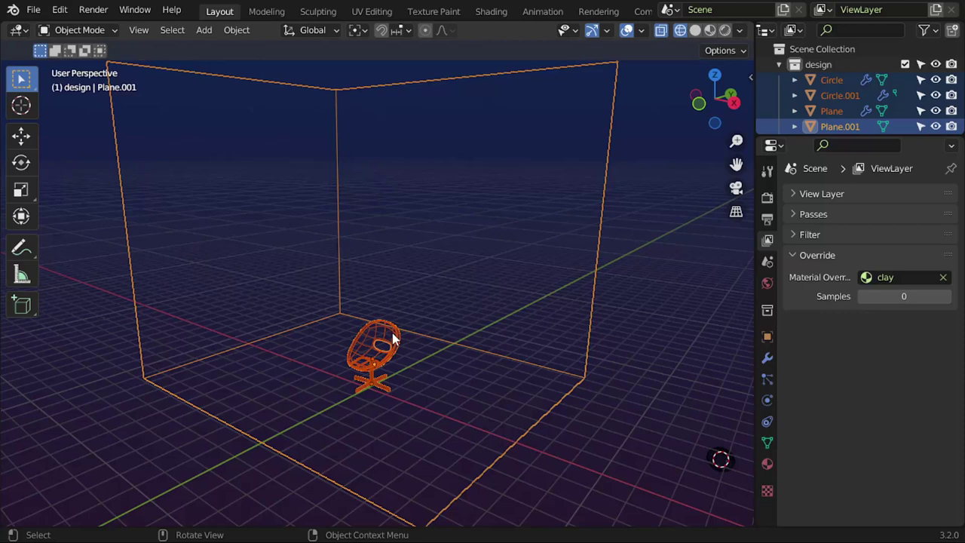
key("b")
left_click_drag(603, 211, 237, 403)
Mark all edges of the selected room and chair meshes as Freestyle edges, return to Object Mode and select only the room.
key("Tab")
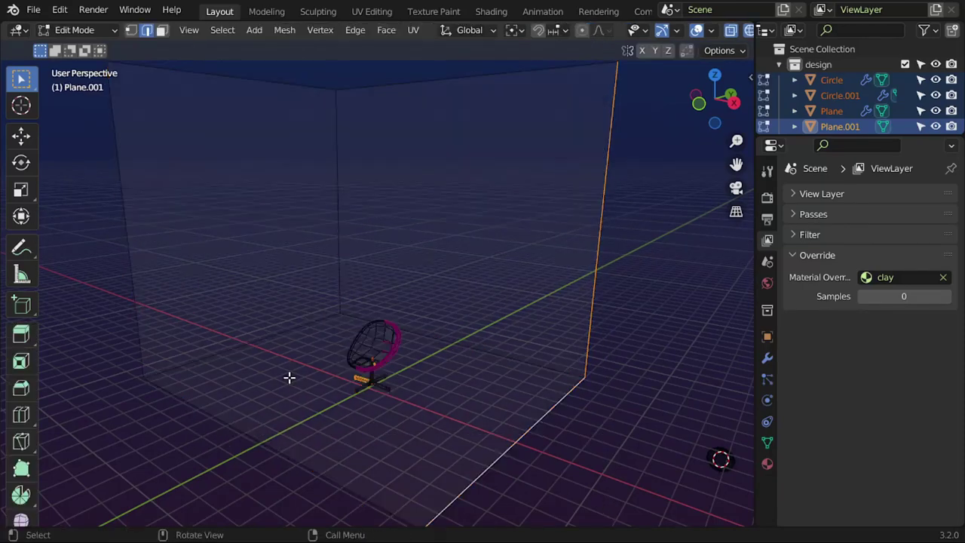
key("shift+z")
key("a")
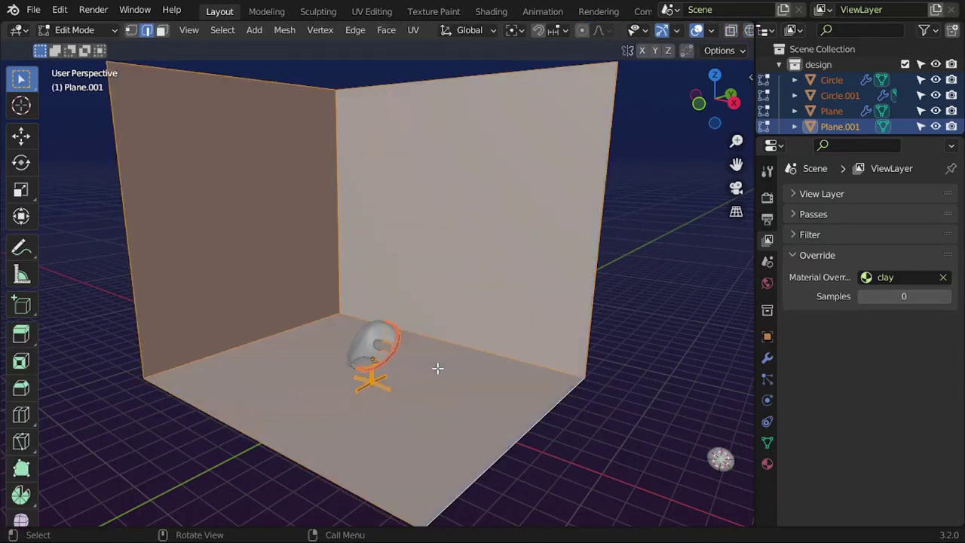
key("ctrl+e")
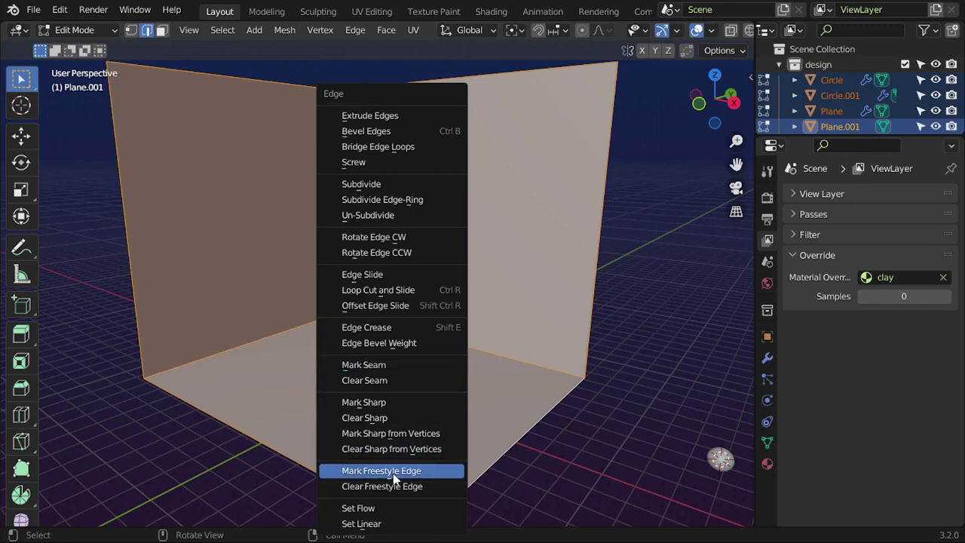
left_click(397, 477)
key("Tab")
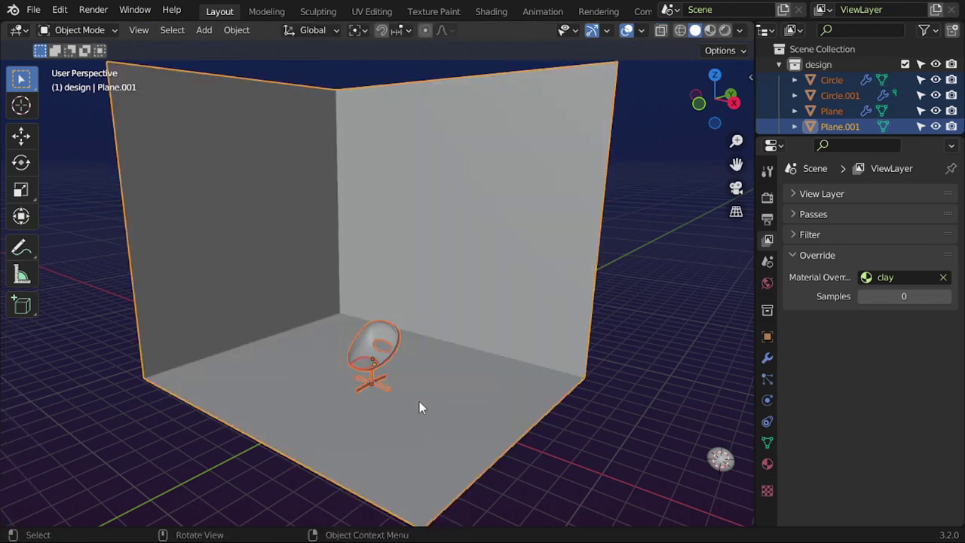
key("alt+a")
left_click(436, 407)
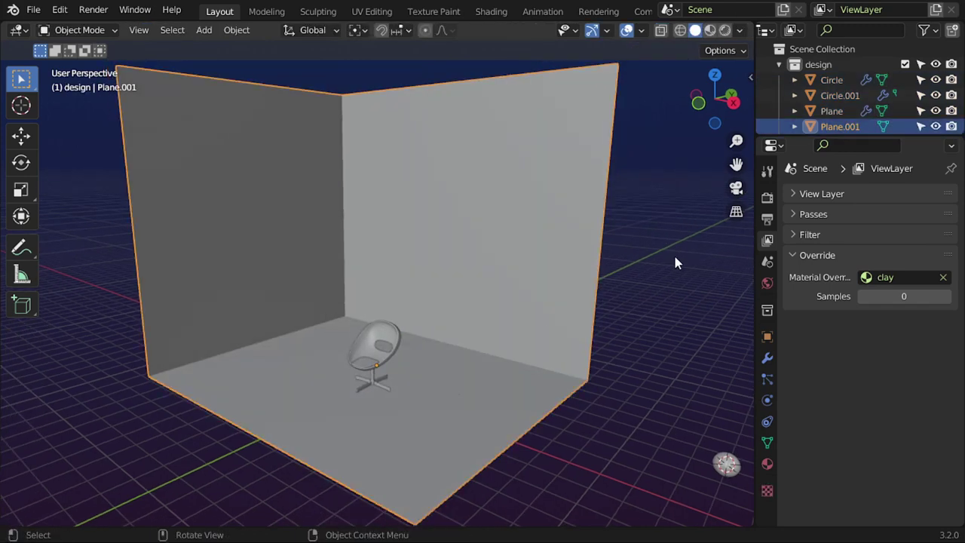
Set the Cycles render device to GPU Compute.
left_click(767, 198)
left_click(791, 276)
left_click(906, 233)
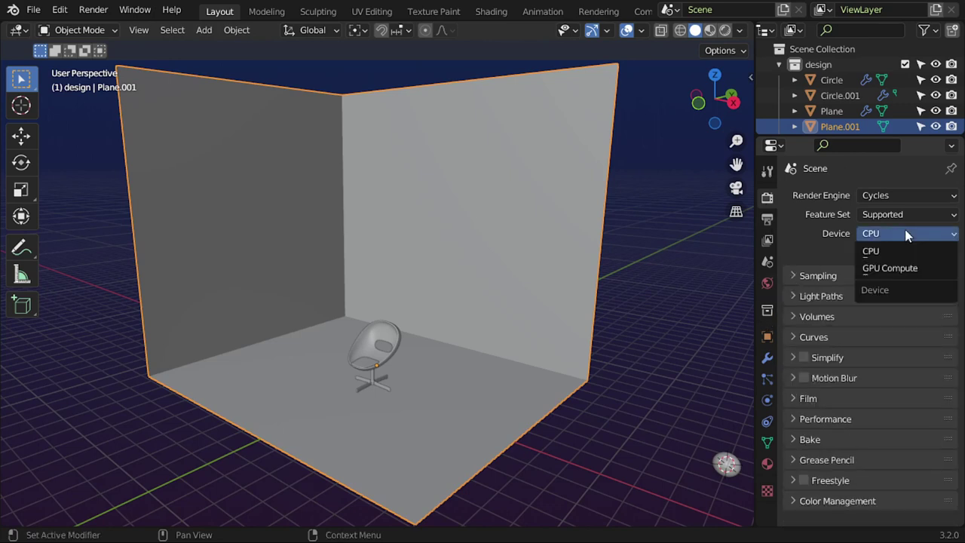
left_click(889, 267)
left_click(818, 258)
left_click(819, 258)
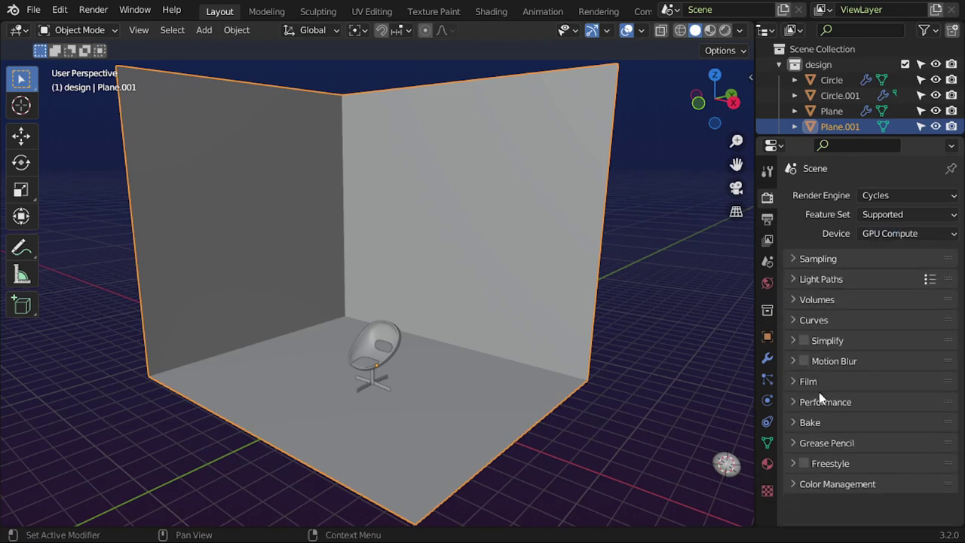
Open the render's maximum samples value for editing, and enable Freestyle for the scene.
left_click(815, 259)
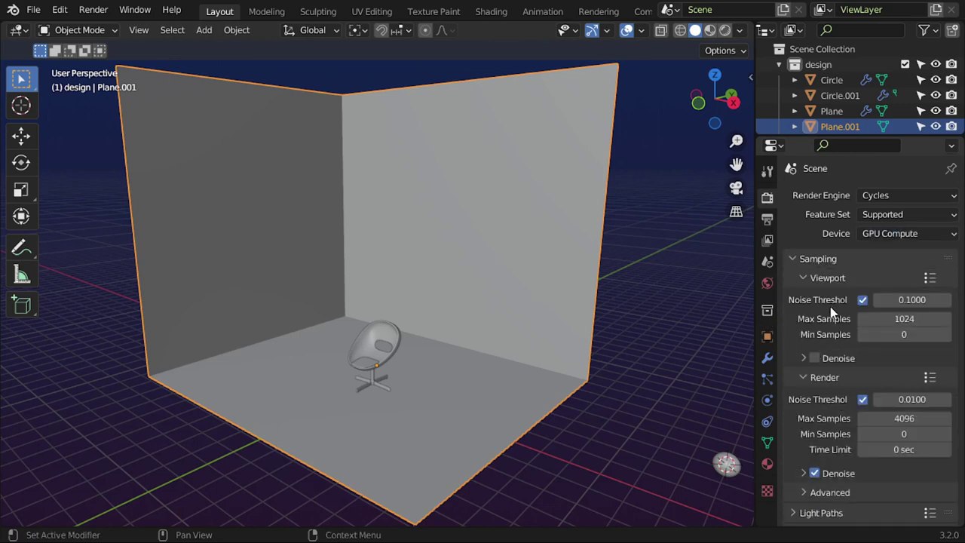
left_click(893, 418)
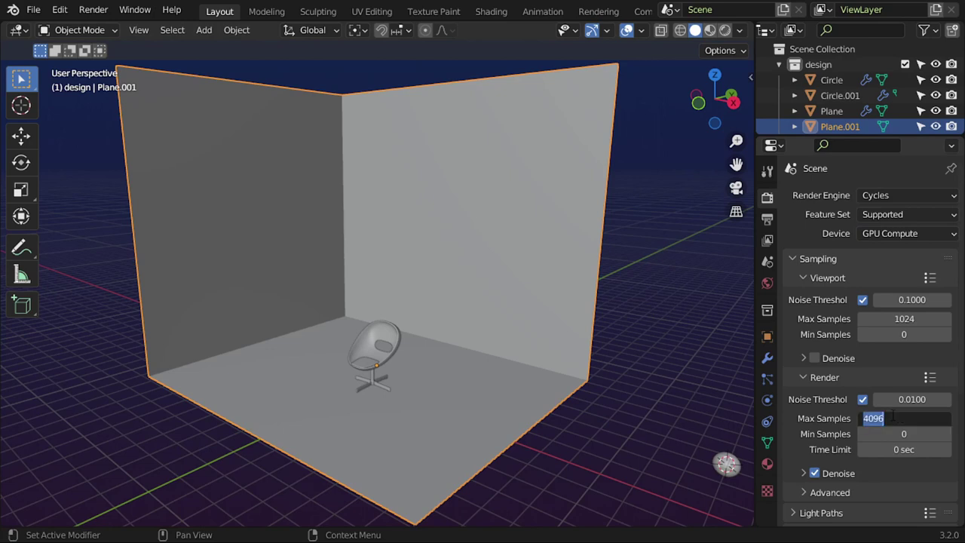
left_click(806, 260)
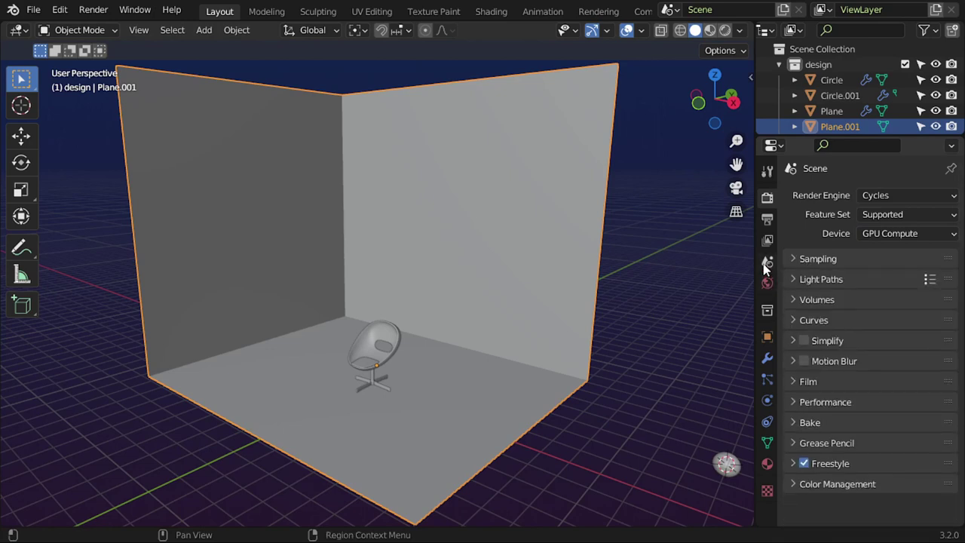
Limit the Freestyle line set's edge types to Edge Mark only, with Silhouette, Crease and Border turned off.
left_click(765, 242)
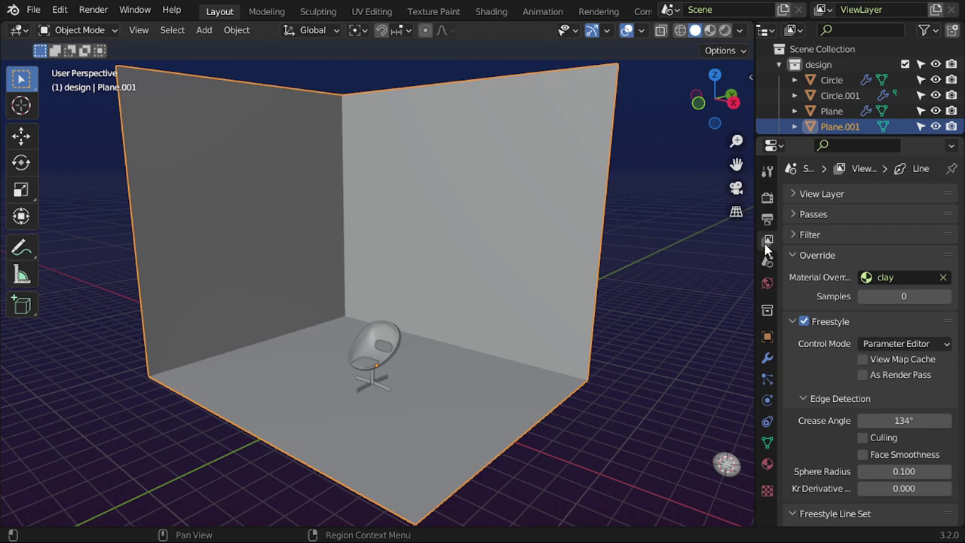
left_click(813, 254)
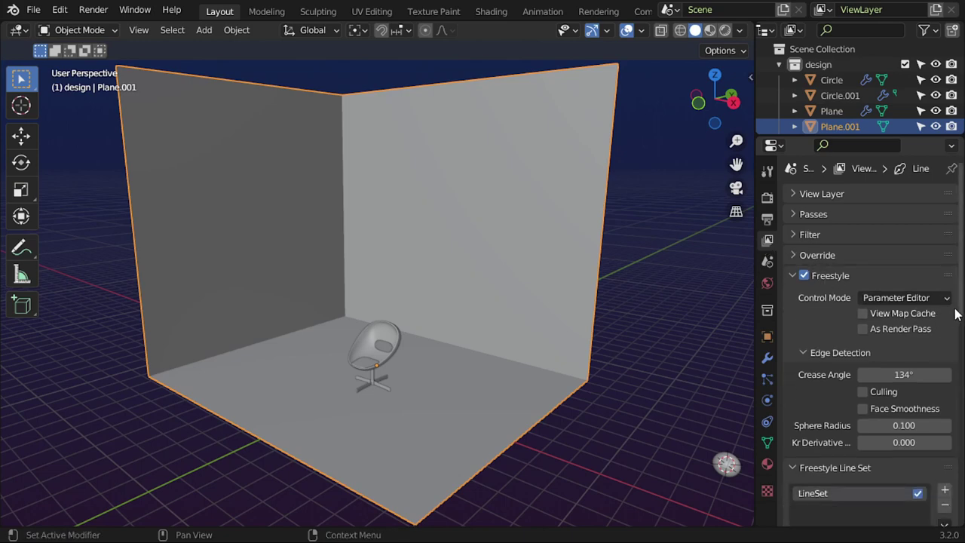
scroll(956, 315, "down", 5)
left_click_drag(754, 288, 658, 285)
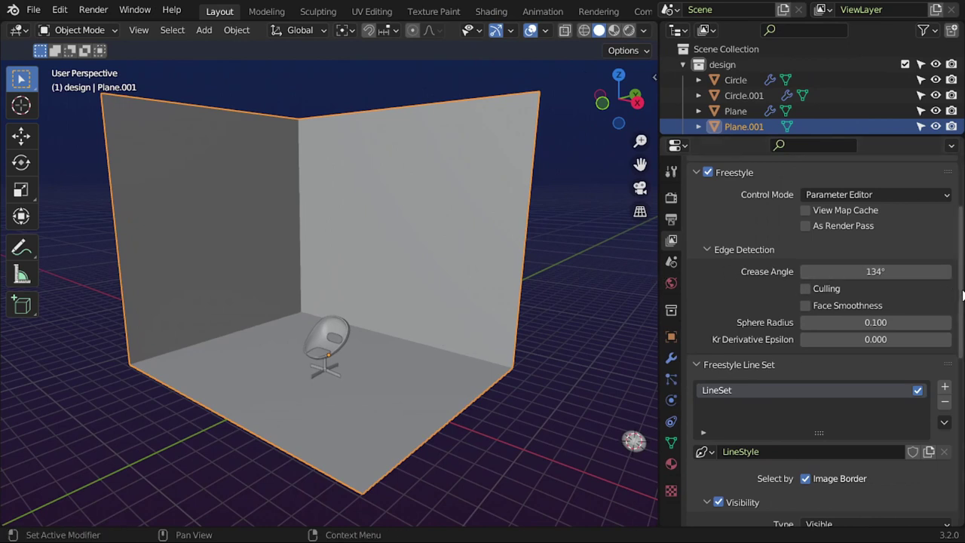
scroll(962, 295, "down", 5)
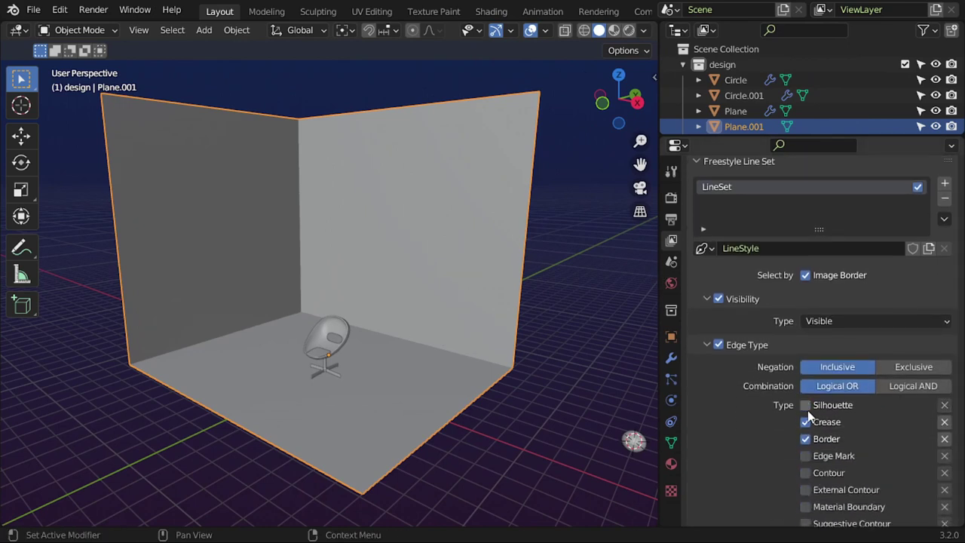
left_click_drag(805, 421, 803, 454)
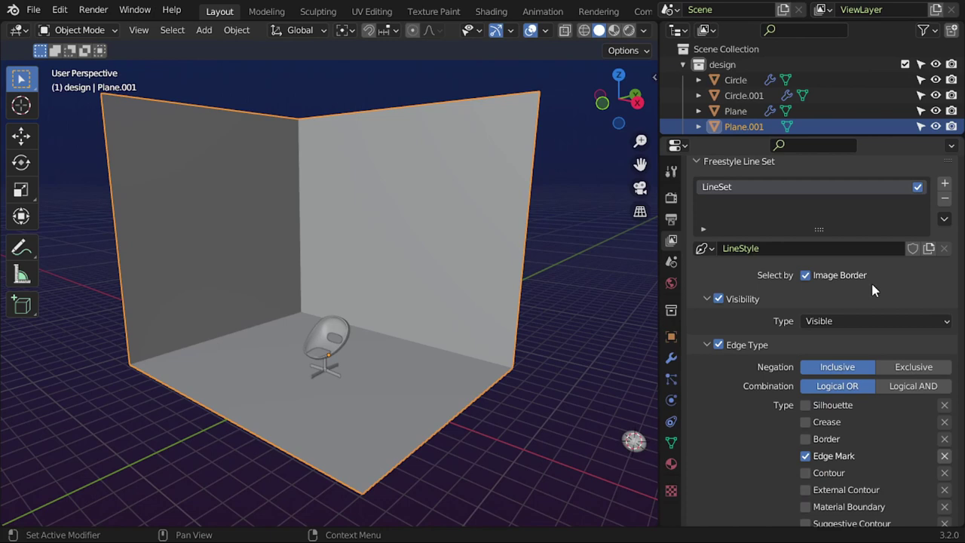
Set the caps of the Freestyle line style's strokes to Square.
mouse_move(961, 334)
left_mouse_down()
mouse_move(961, 209)
mouse_move(962, 330)
left_mouse_up()
scroll(757, 400, "down", 5)
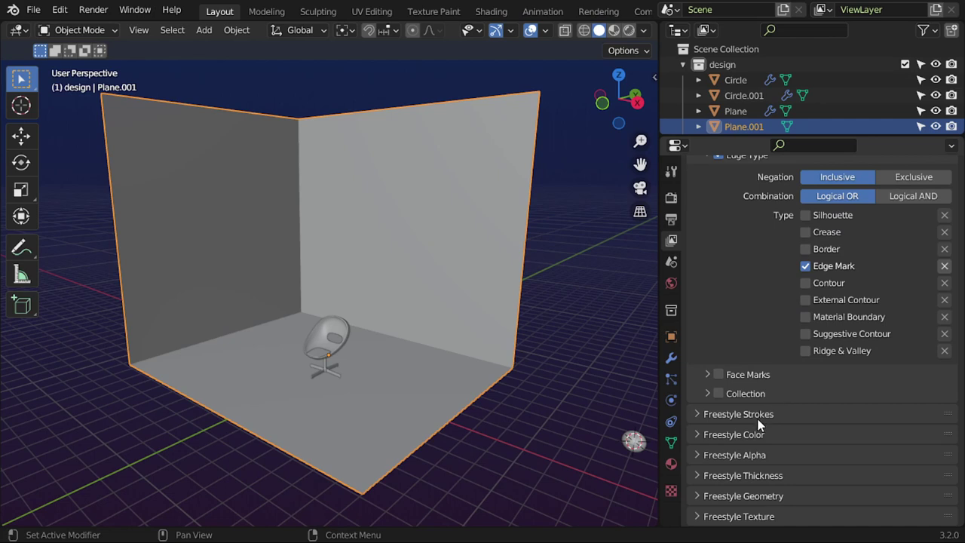
left_click(766, 414)
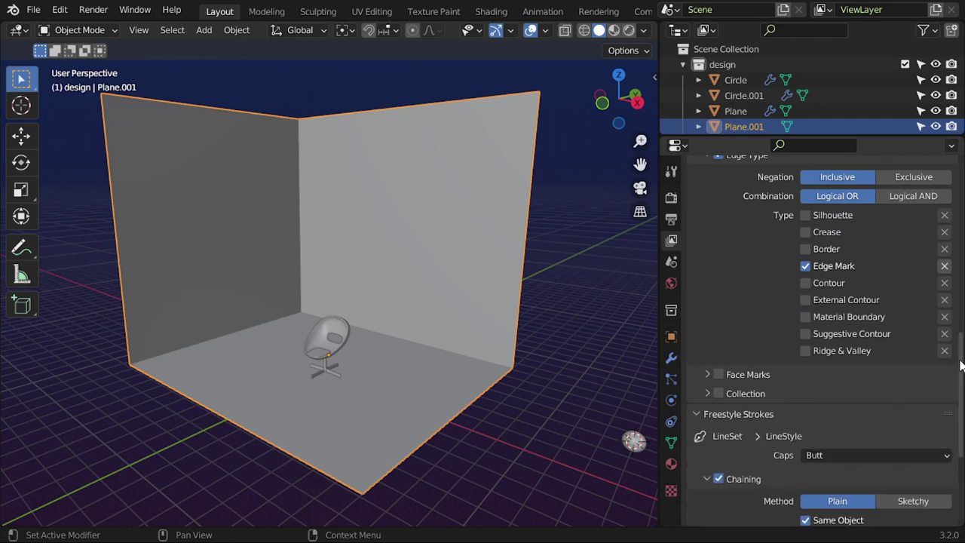
scroll(960, 364, "down", 5)
left_click(841, 268)
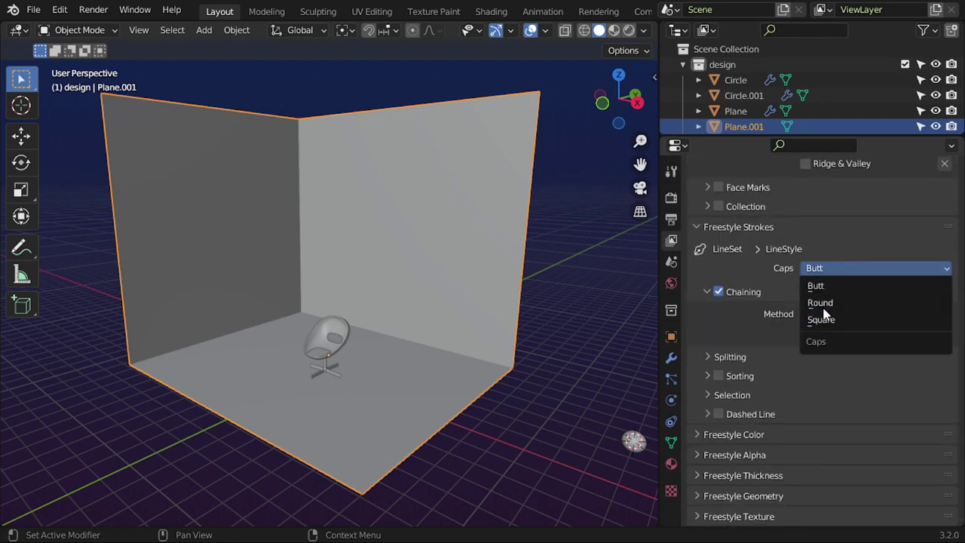
left_click(850, 319)
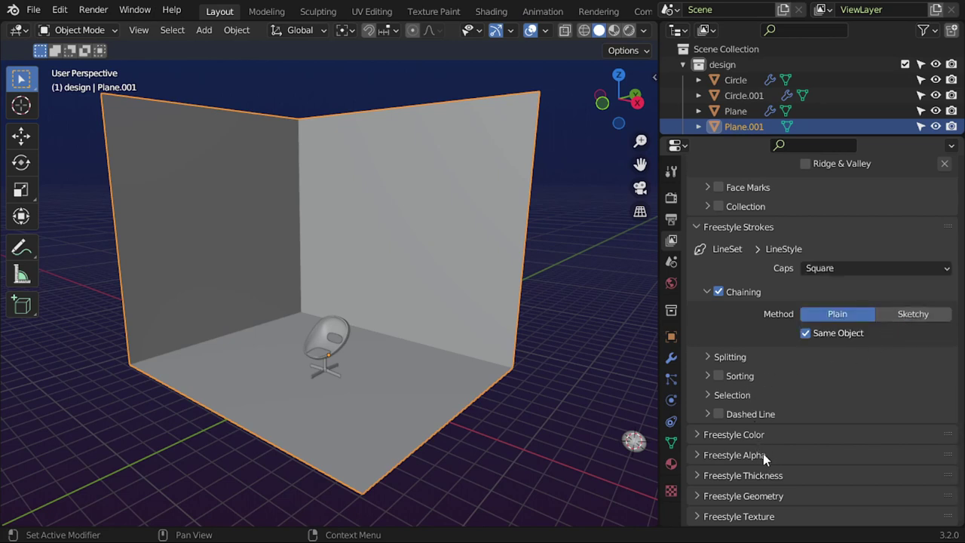
Set the Freestyle line style's base thickness to 2.000.
left_click(770, 477)
scroll(963, 403, "down", 3)
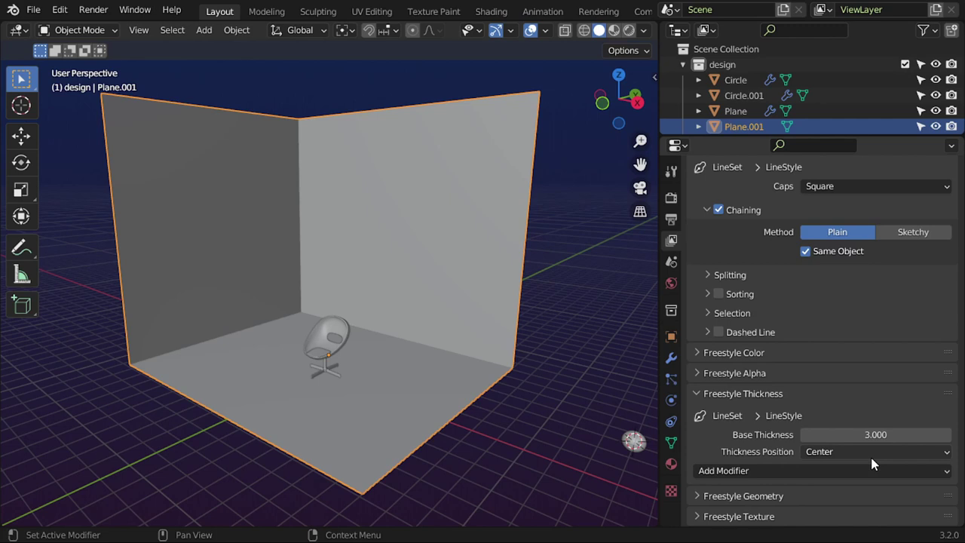
left_click(873, 434)
key("Return")
Change the Freestyle line style's base color from black to a medium blue.
left_click(748, 353)
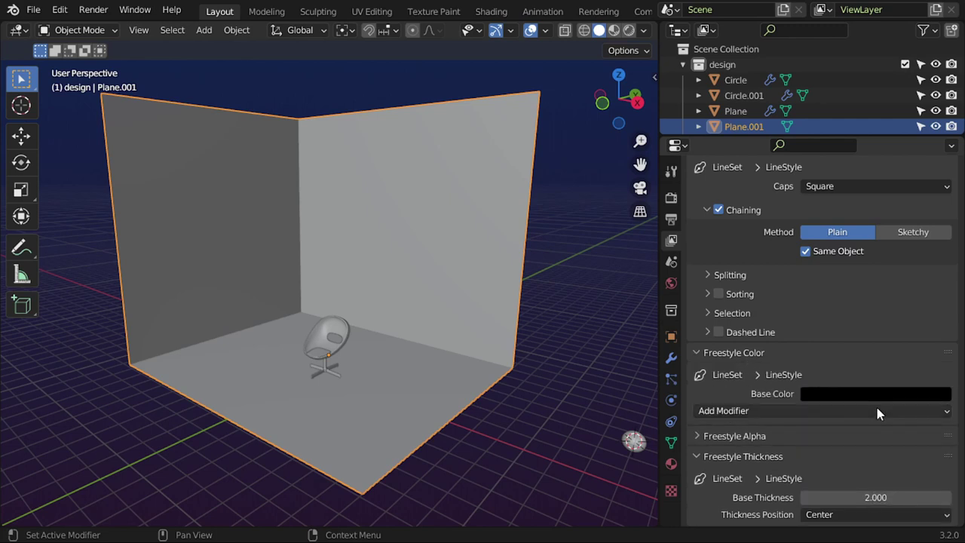
left_click(886, 397)
left_click(939, 249)
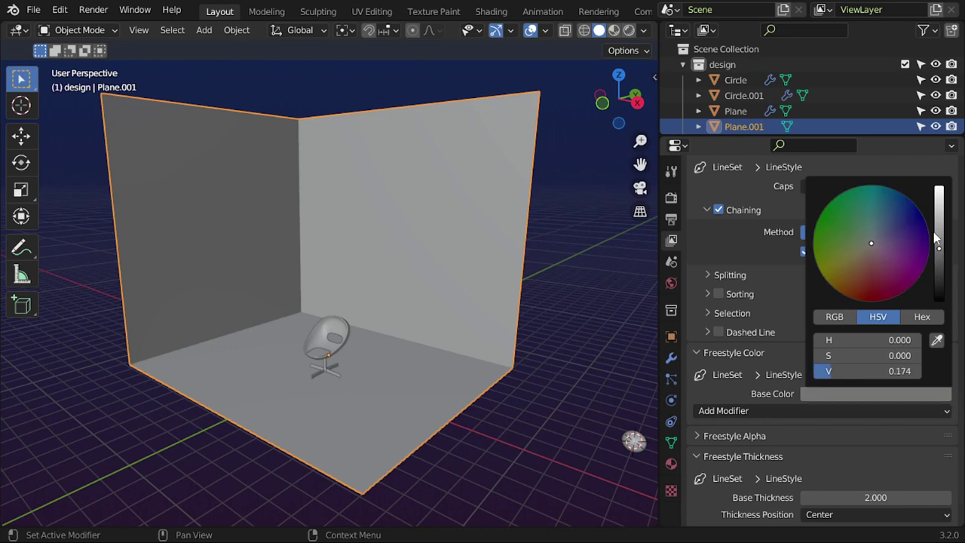
left_click_drag(898, 266, 864, 299)
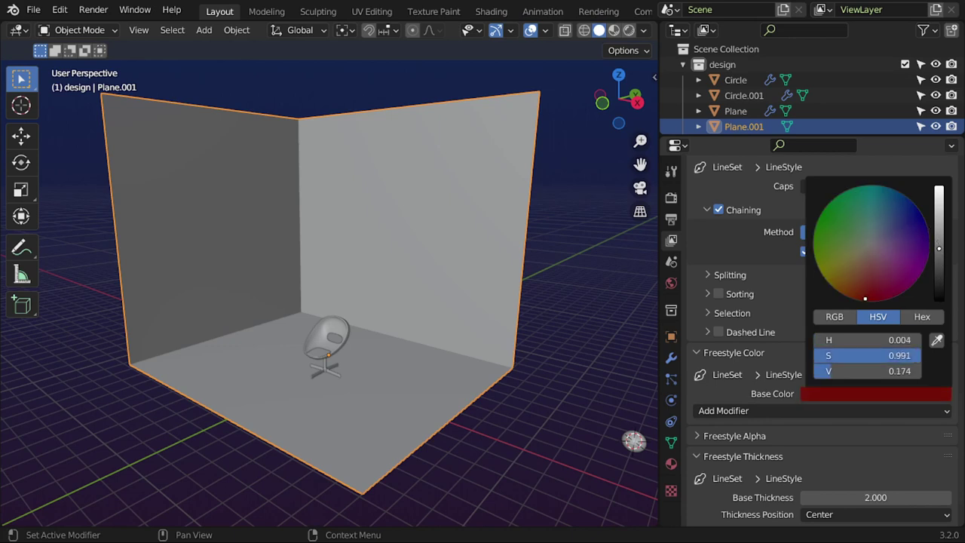
left_click(939, 224)
left_click_drag(914, 221, 891, 189)
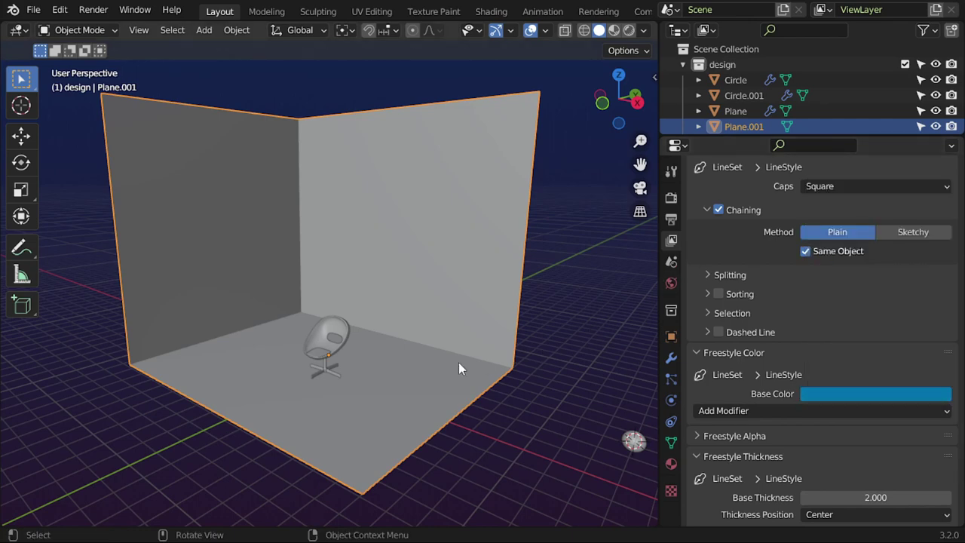
Enable the Ambient Occlusion pass among the view layer's light passes.
middle_click_drag(465, 414, 487, 415)
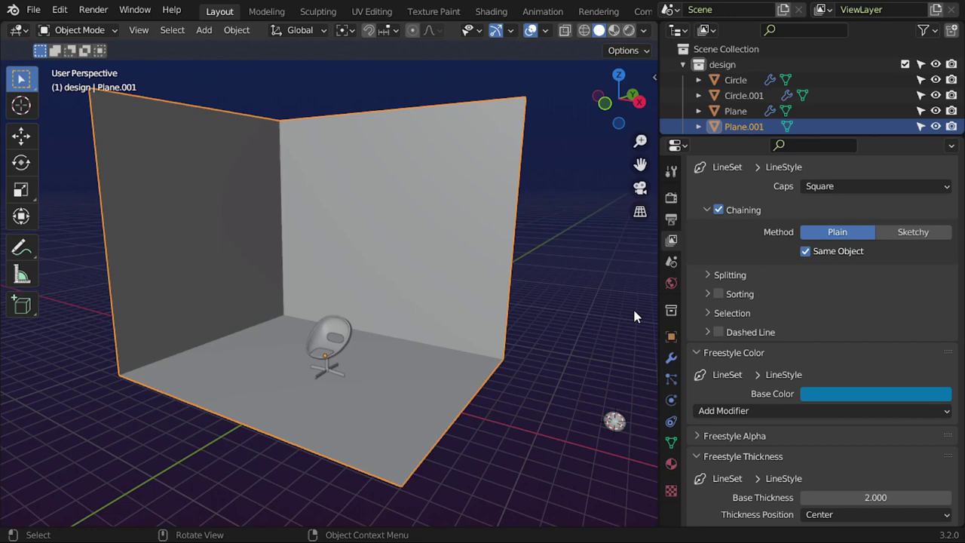
middle_click_drag(377, 363, 407, 354)
left_click(671, 261)
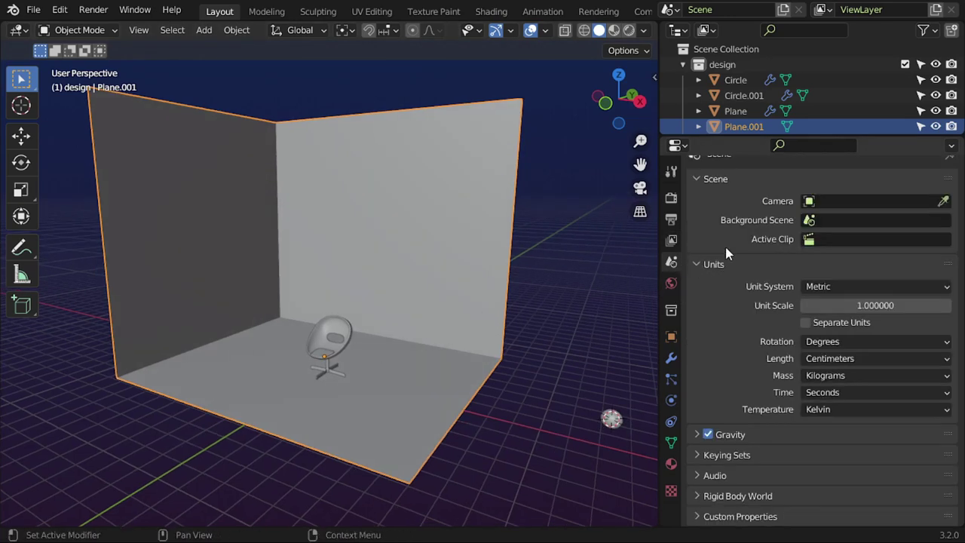
left_click(671, 240)
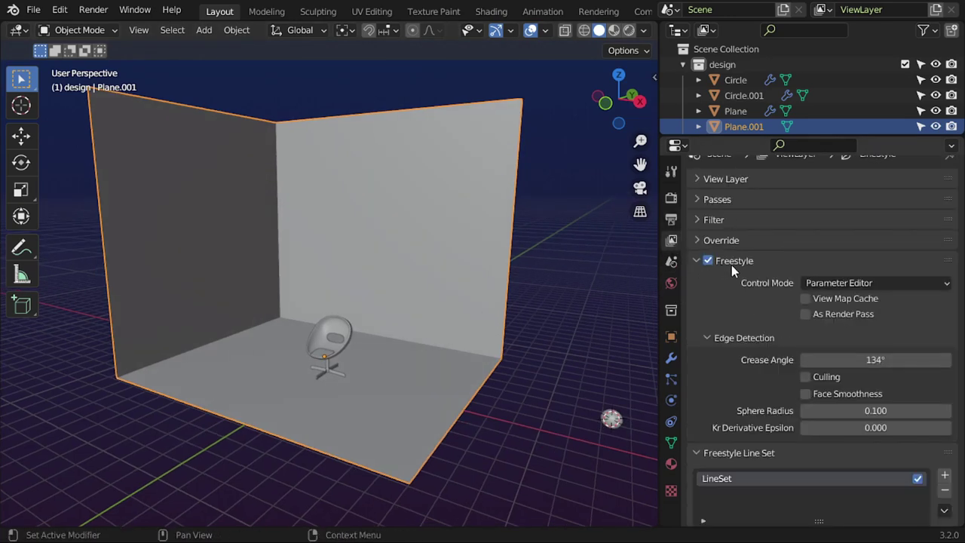
left_click(731, 264)
left_click(729, 199)
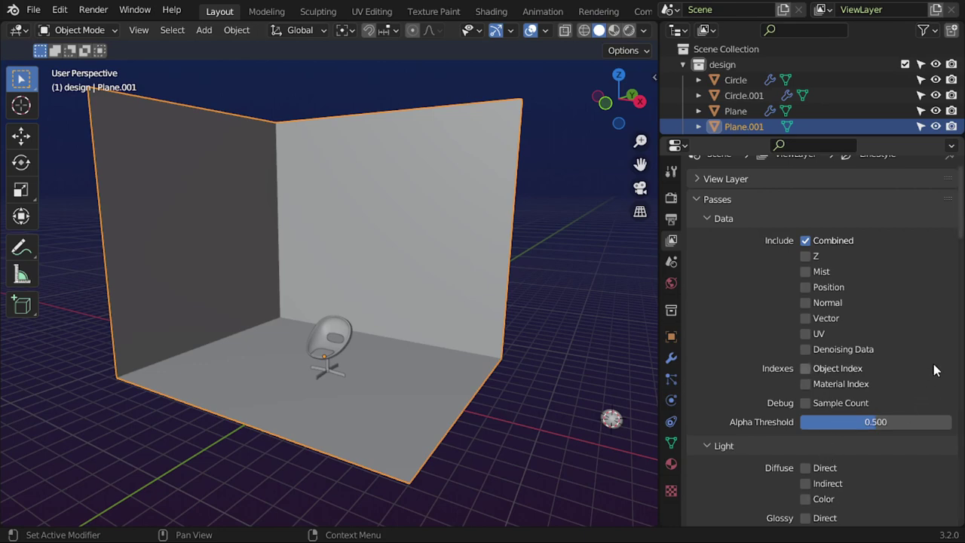
scroll(834, 325, "down", 10)
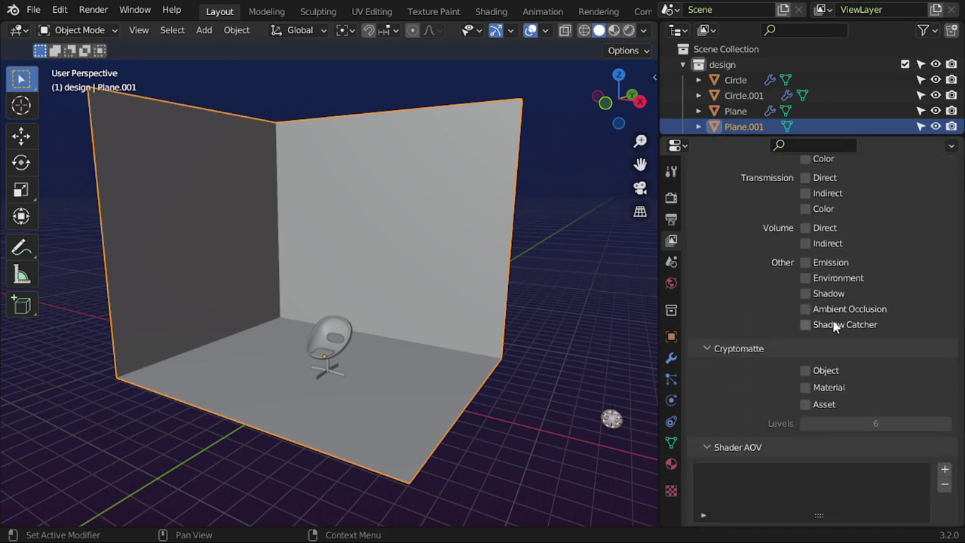
Add an area light outside the room's open side and rotate it about 21.2° in the view to aim at the chair.
middle_click_drag(389, 346, 374, 388, "shift")
key("shift+a")
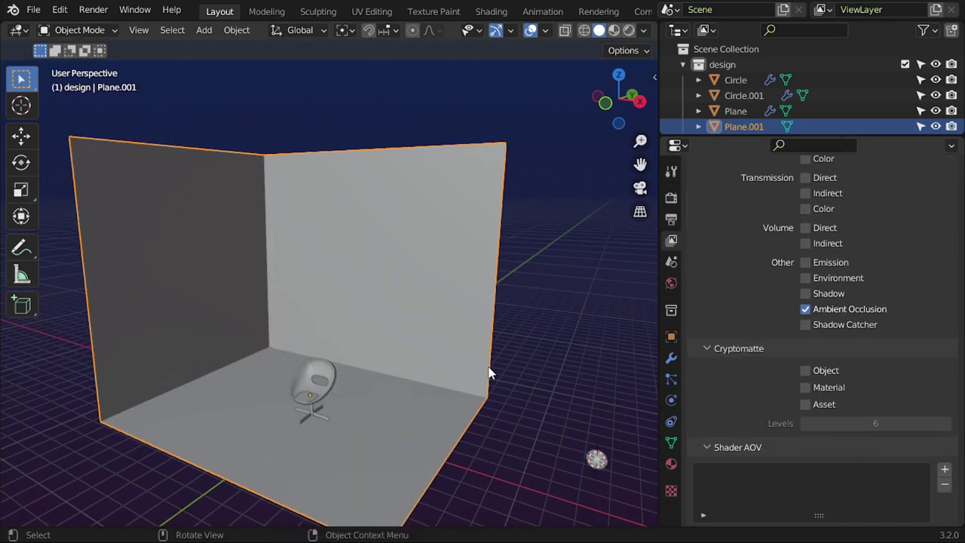
left_click(539, 390)
key("KP_1")
scroll(539, 391, "down", 1)
middle_click_drag(538, 390, 504, 418, "shift")
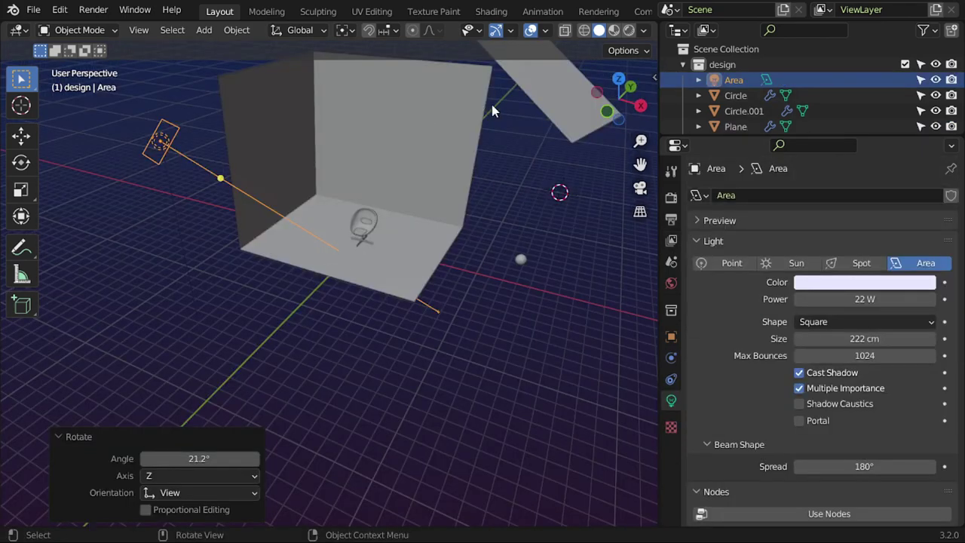
Add a camera to the scene outside the room.
middle_click_drag(491, 110, 361, 294, "shift")
key("shift+a")
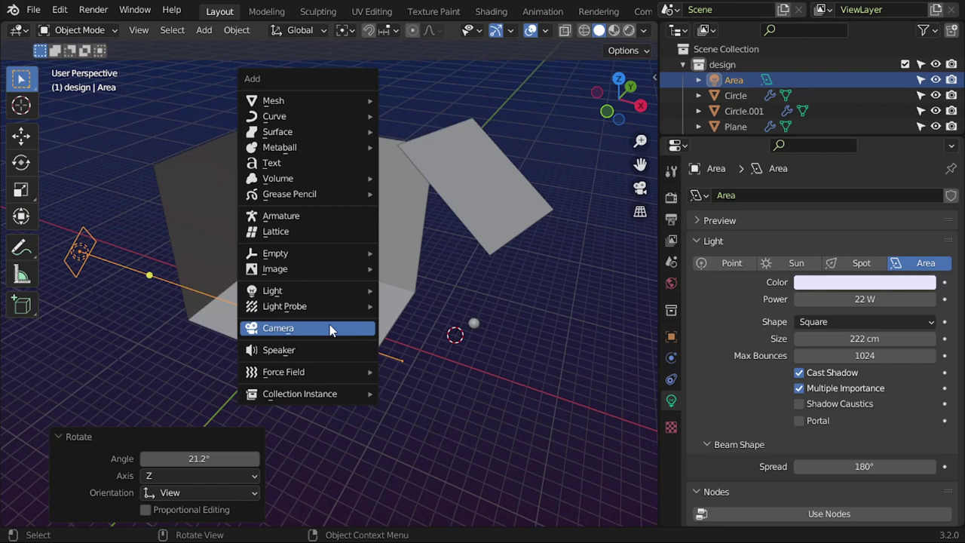
left_click(329, 327)
middle_click_drag(332, 324, 346, 233)
middle_click_drag(347, 386, 352, 323, "shift")
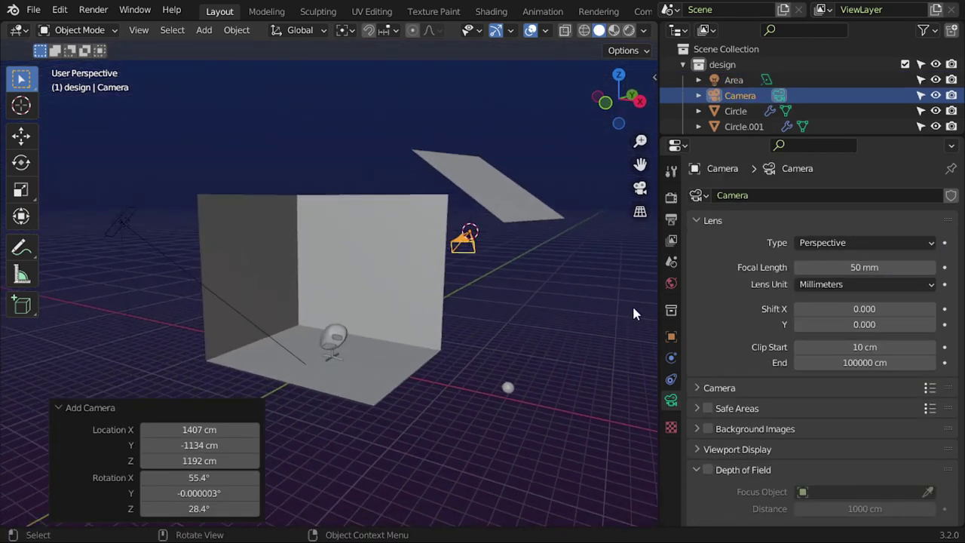
Set the output's X resolution to 1080 px for a square render.
left_click(670, 218)
left_click(857, 215)
type("1080")
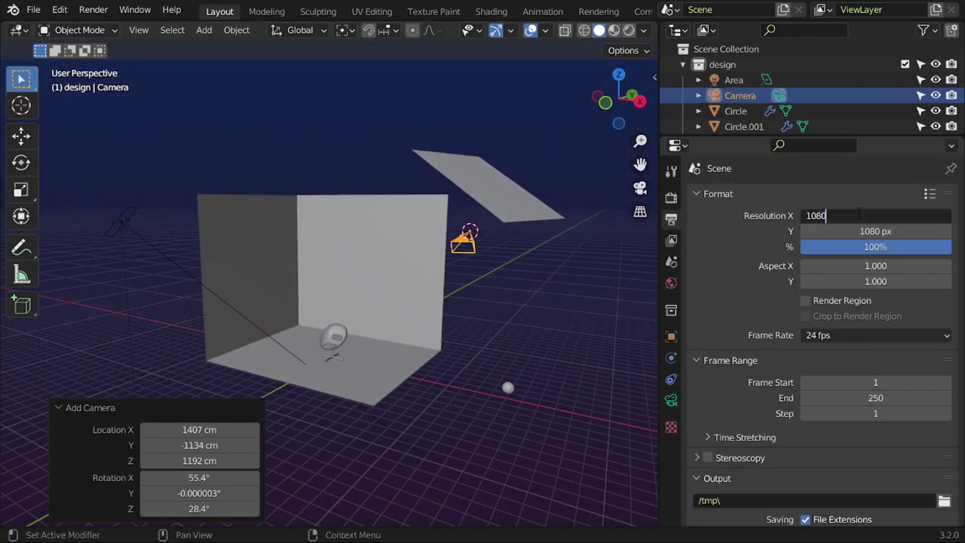
key("Return")
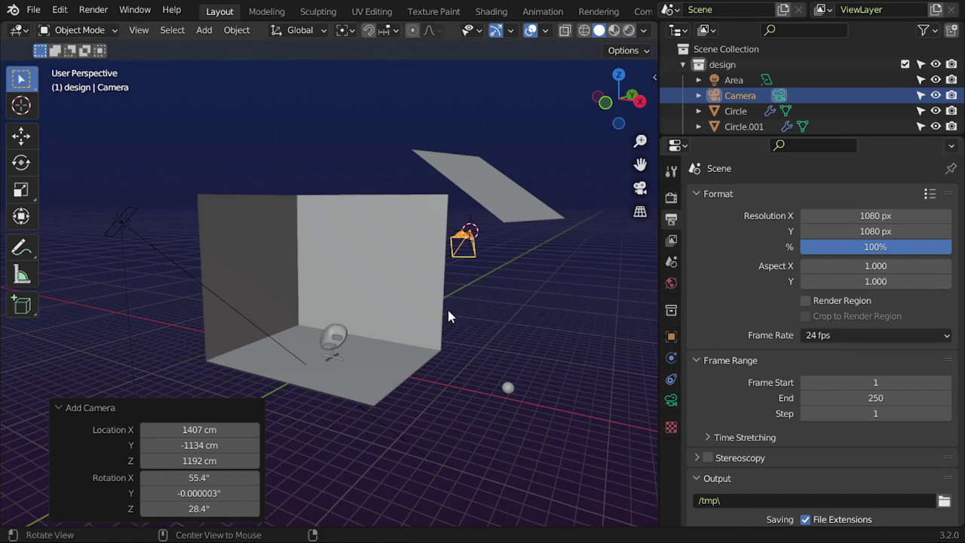
Align the camera to a view into the room's corner with the chair, and lock the camera to the view.
middle_click_drag(448, 310, 375, 362)
key("ctrl+alt+KP_0")
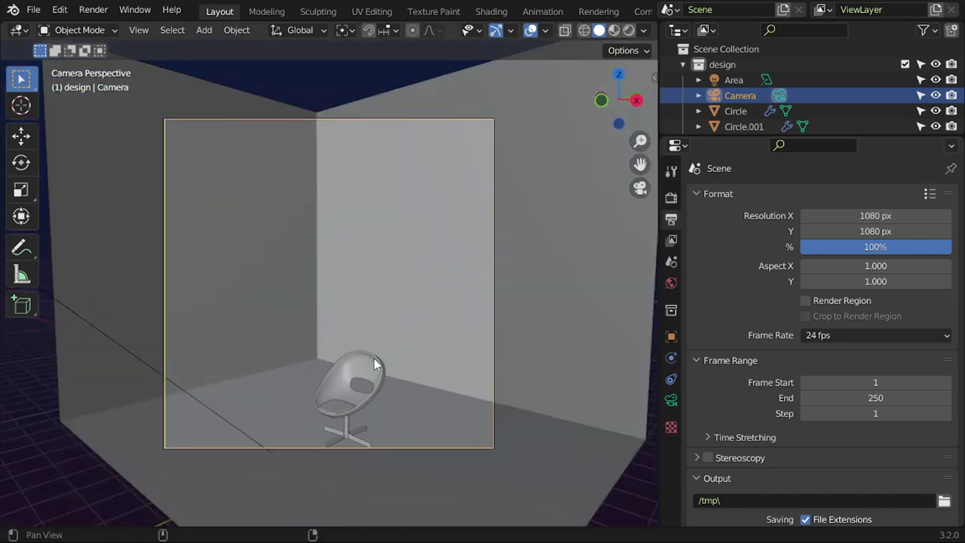
key("n")
left_click(648, 144)
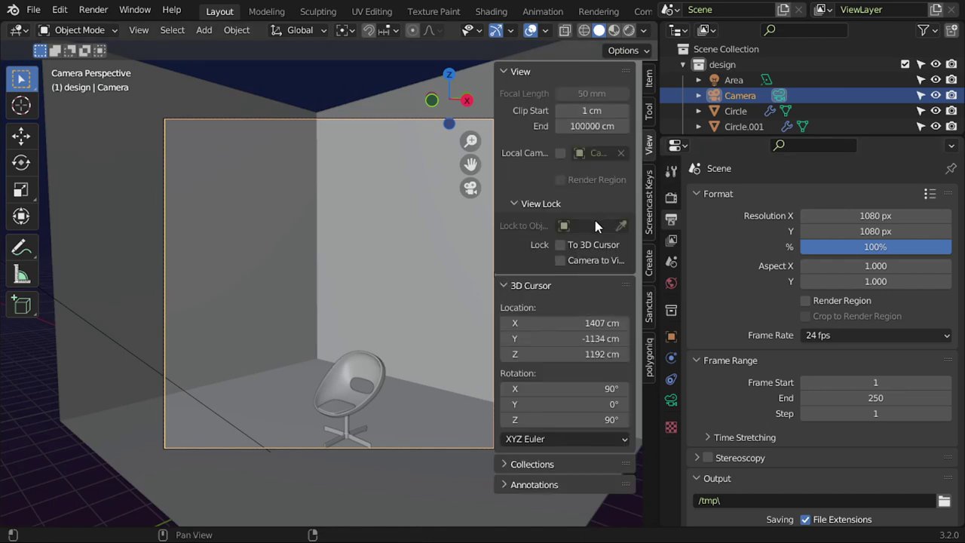
key("n")
Move the camera closer and reframe it so the whole chair fills the middle of the square frame.
mouse_move(443, 373)
middle_mouse_down("shift")
mouse_move(418, 291)
mouse_move(440, 287)
middle_mouse_up("shift")
scroll(419, 315, "up", 2)
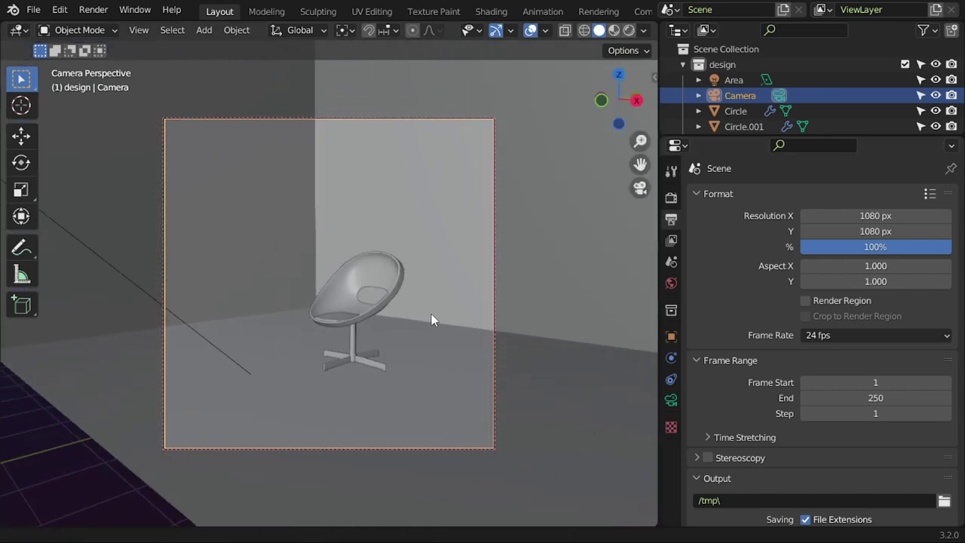
scroll(433, 311, "up", 3)
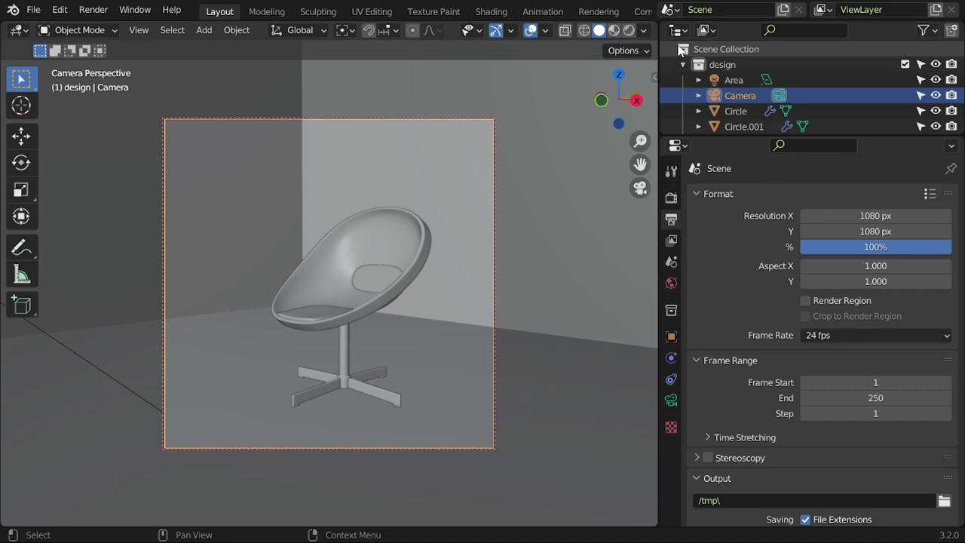
Switch the viewport to rendered shading and set the area light's power to 600 W.
key("z")
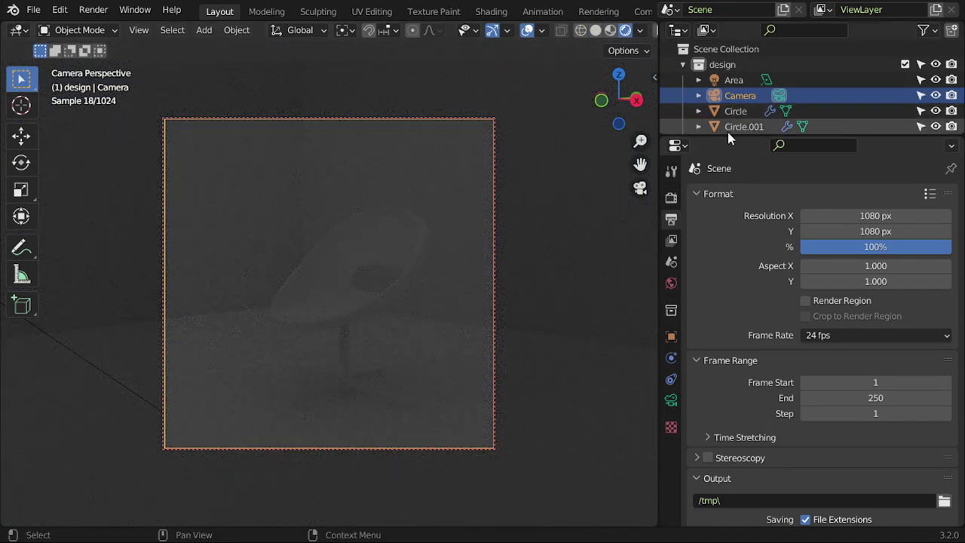
left_click_drag(728, 137, 723, 286)
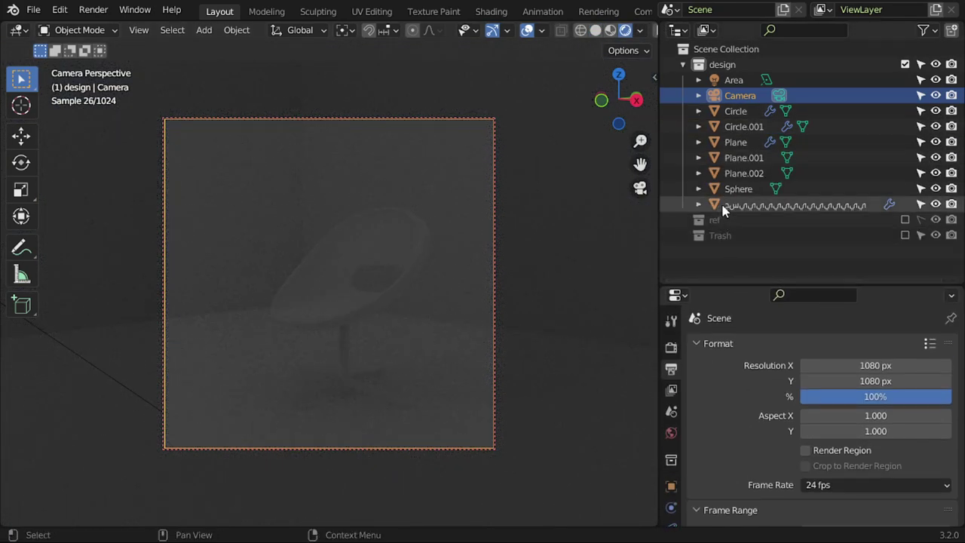
left_click(732, 142)
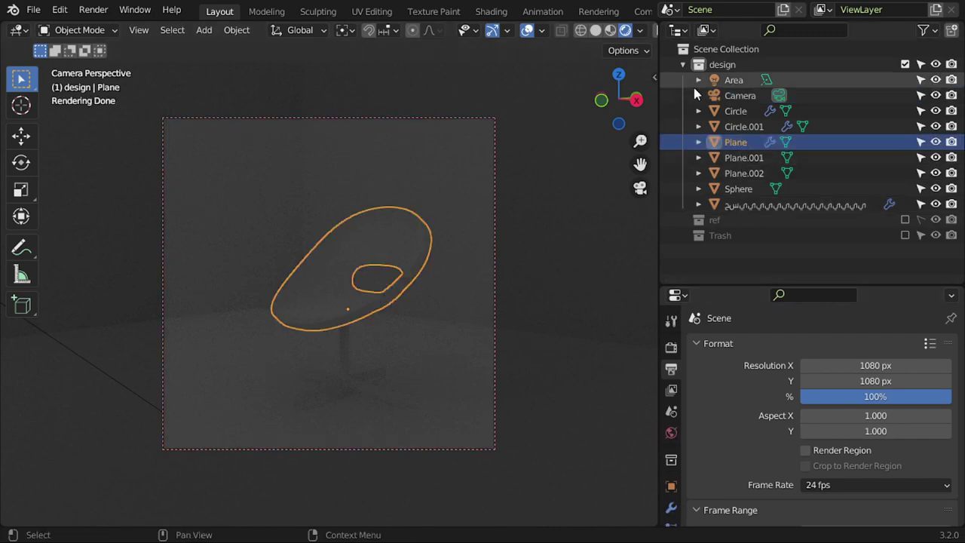
left_click(733, 80)
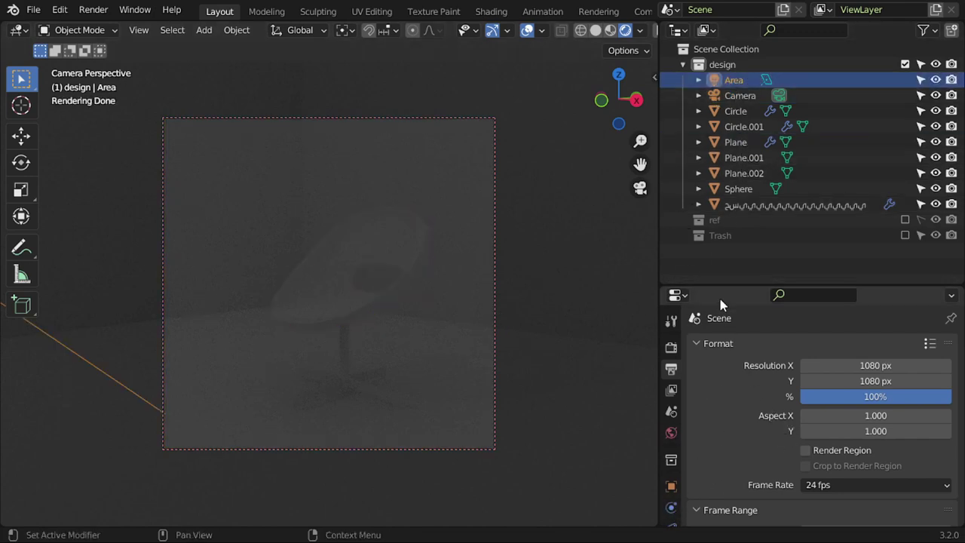
left_click_drag(721, 287, 719, 173)
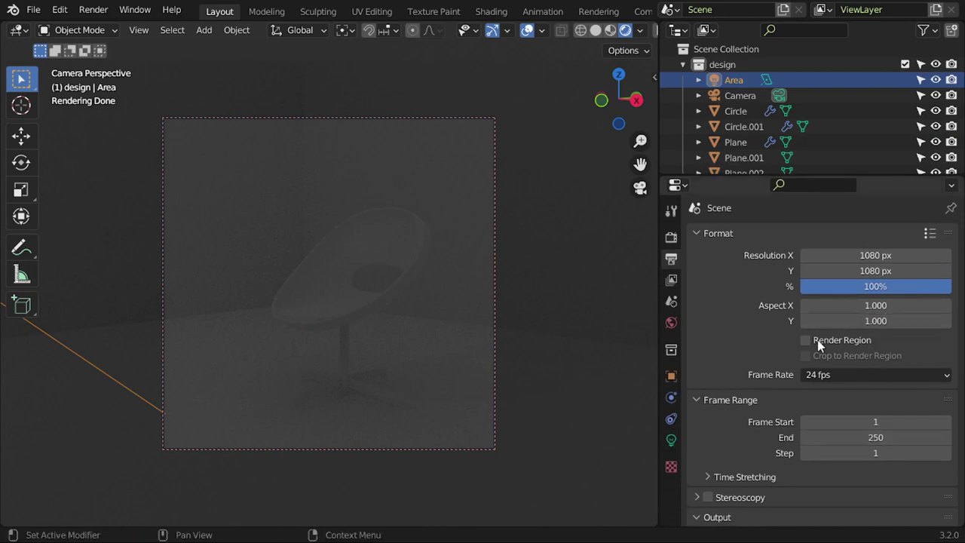
left_click(671, 439)
double_click(864, 339)
type("6")
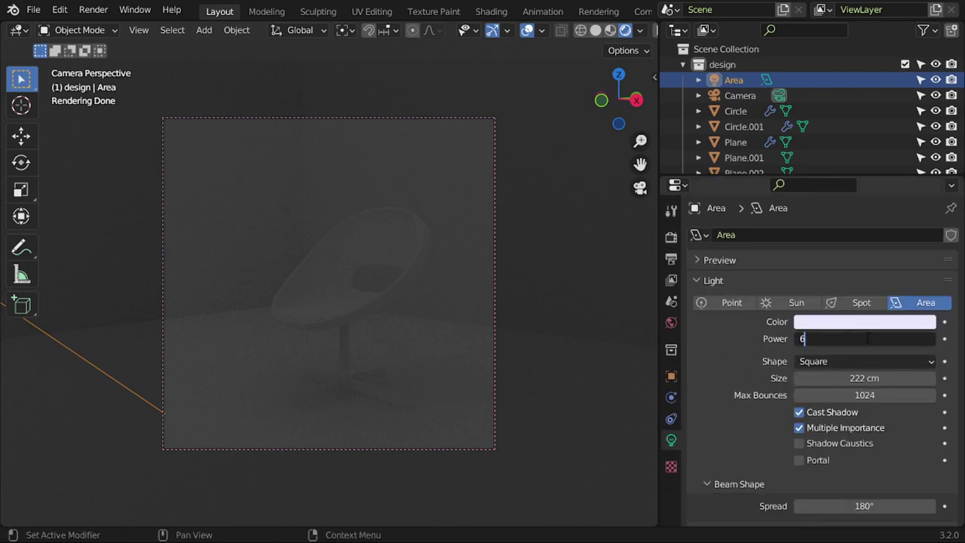
type("00")
key("Return")
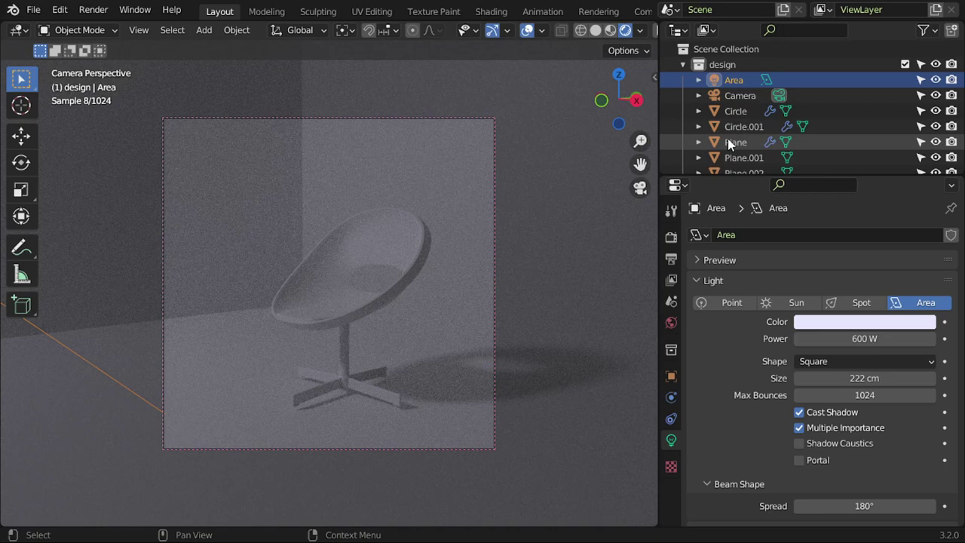
Set the emission strength of the tilted light plane's material above the room to 10.
middle_click_drag(514, 256, 538, 179)
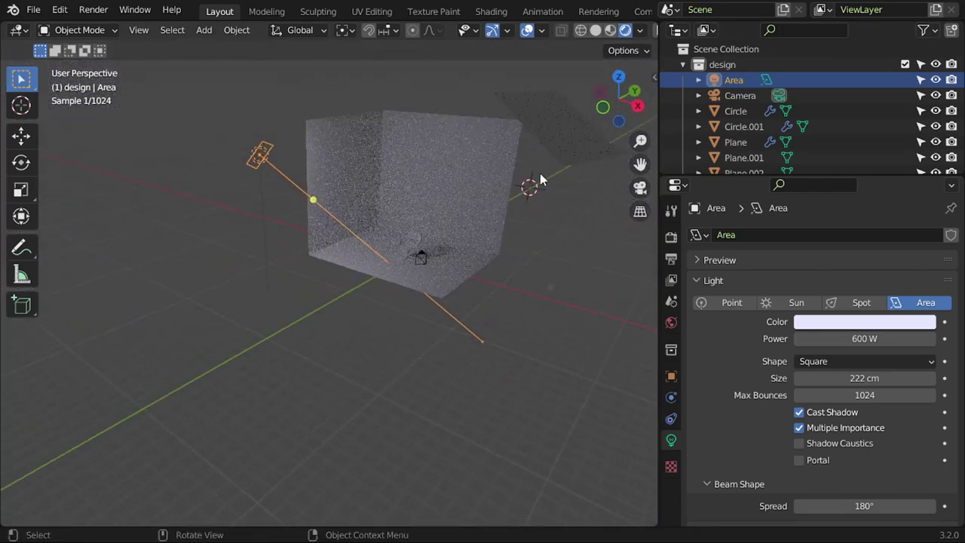
left_click(562, 127)
left_click(671, 502)
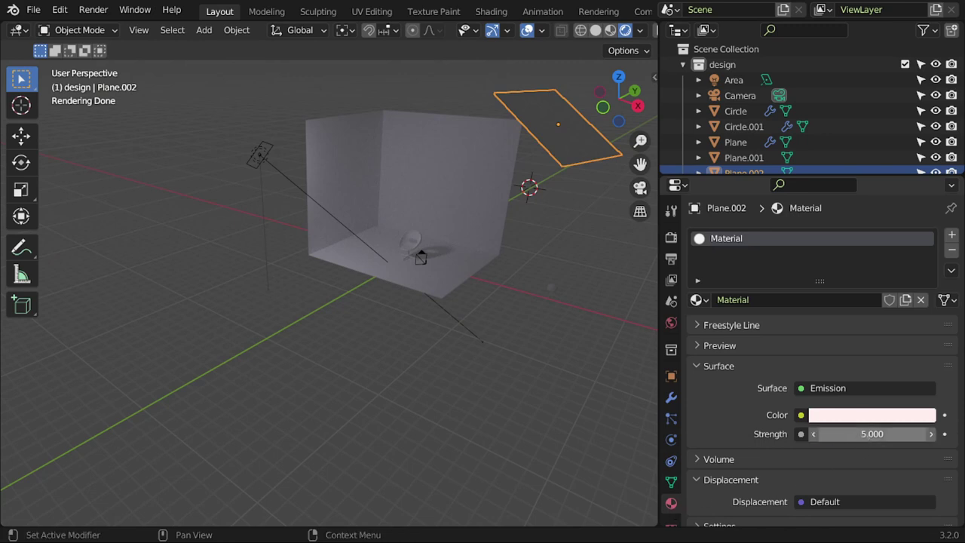
left_click(864, 434)
type("10")
key("Return")
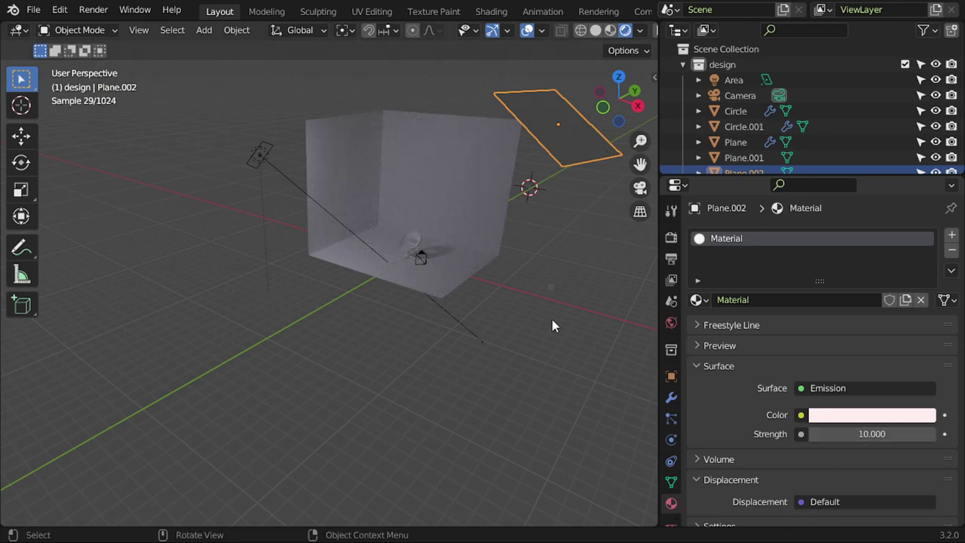
Duplicate the area light in top view, moving the copy about 1351 cm in X and 319 cm in Y.
middle_click_drag(506, 303, 192, 187)
left_click(205, 190)
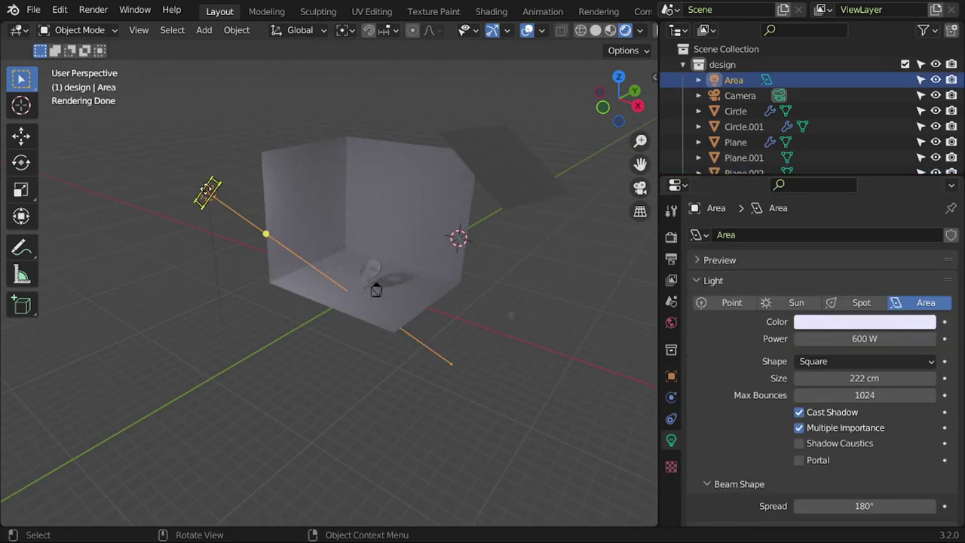
key("KP_7")
middle_click_drag(299, 134, 275, 288, "shift")
key("shift+d")
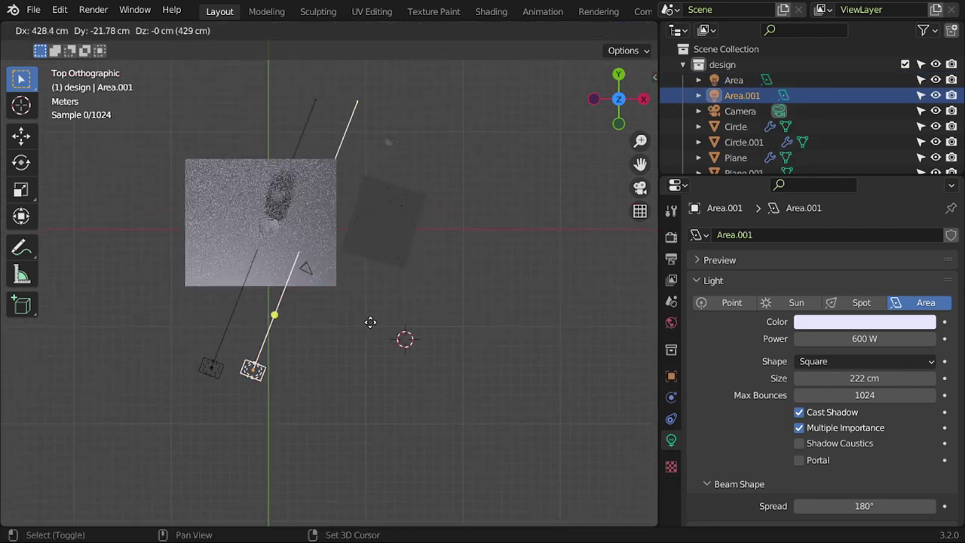
left_click(456, 281)
Rotate and shift the duplicated area light outside the room's corner to aim at the chair, and scale it up about 3.07 times.
key("r")
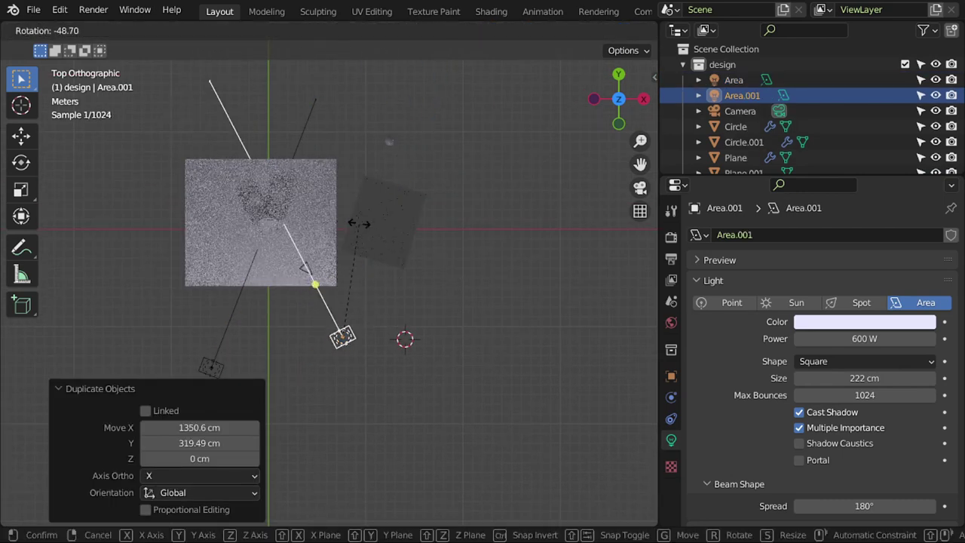
left_click(359, 223)
key("g")
left_click(422, 222)
key("r")
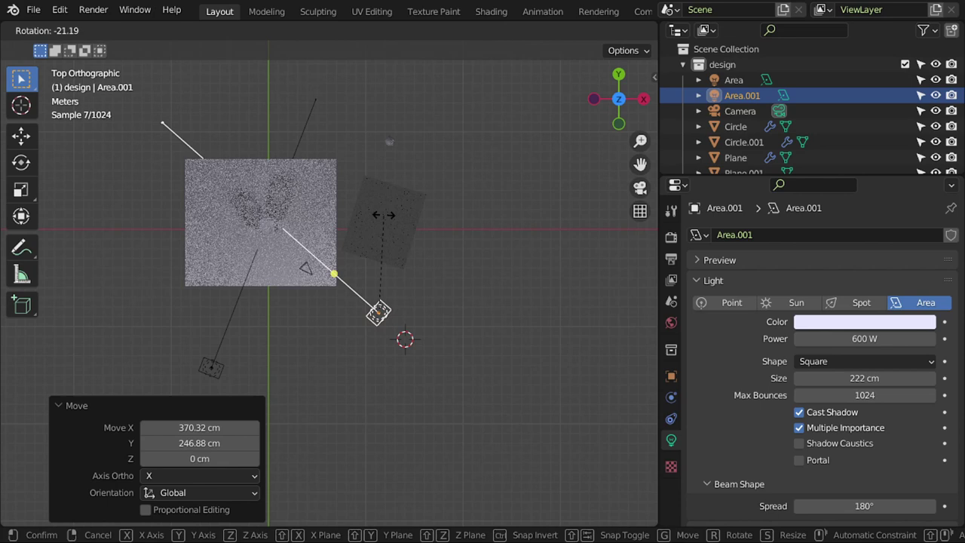
left_click(382, 215)
key("s")
left_click(482, 317)
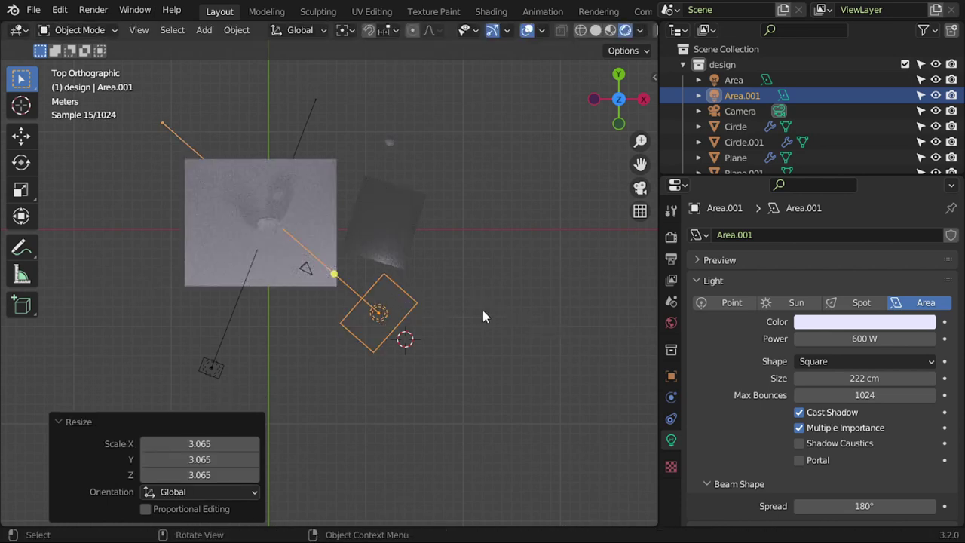
Set the duplicated area light's colour to a pale pink and return to the camera view.
left_click(859, 322)
left_click_drag(857, 172, 856, 175)
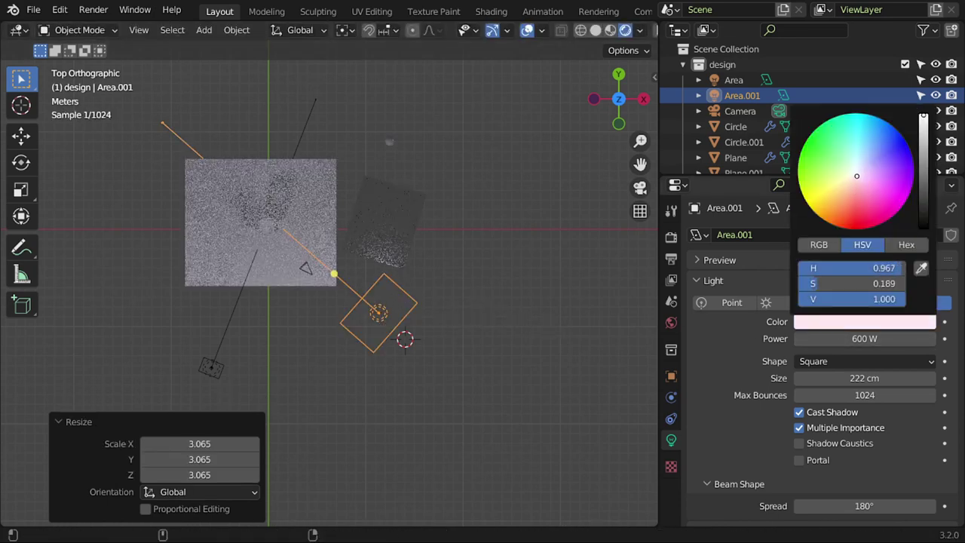
key("KP_0")
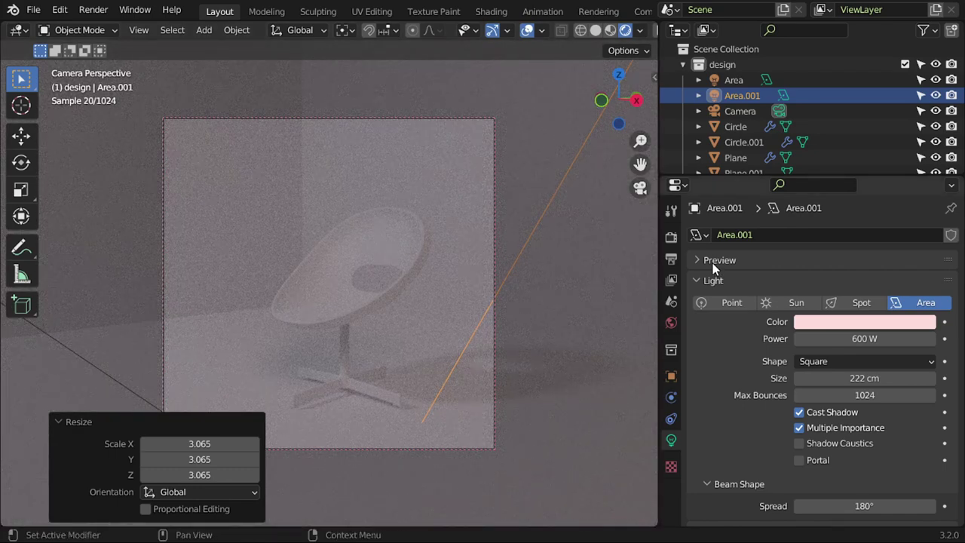
Set the render max samples to 50 and render a test image.
left_click(670, 259)
left_click(671, 236)
left_click(736, 301)
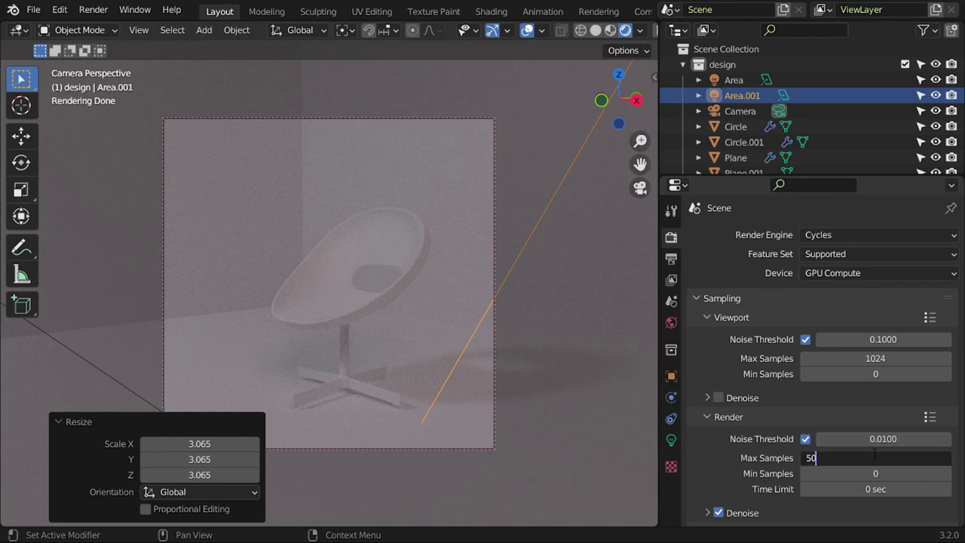
key("Return")
key("F12")
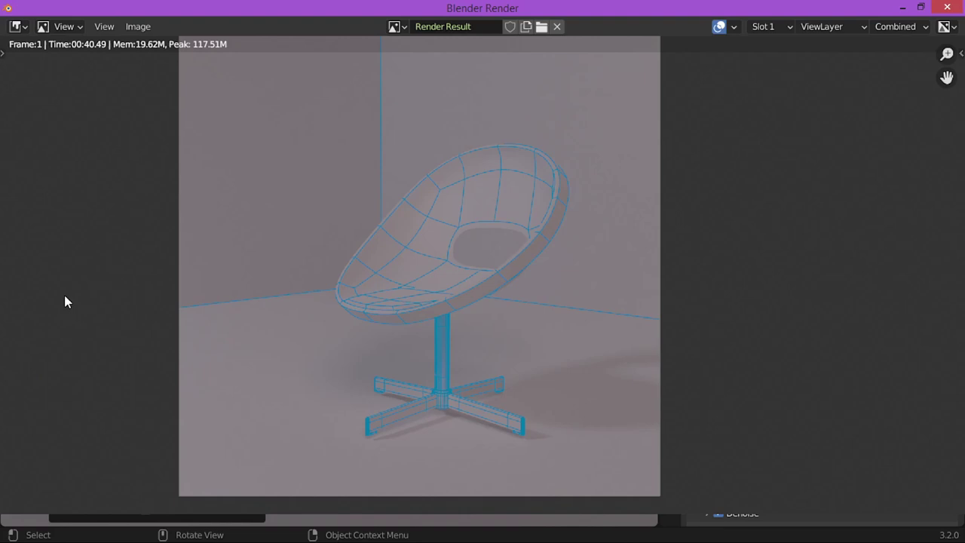
Examine the rendered chair's seat, legs, Freestyle lines and shadows up close, then close the render window.
scroll(461, 276, "up", 3)
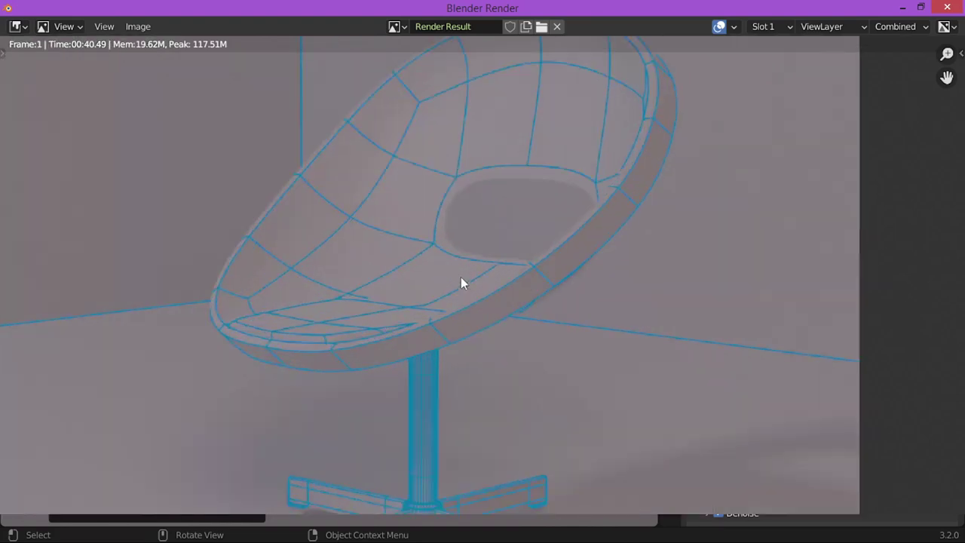
scroll(460, 277, "down", 3)
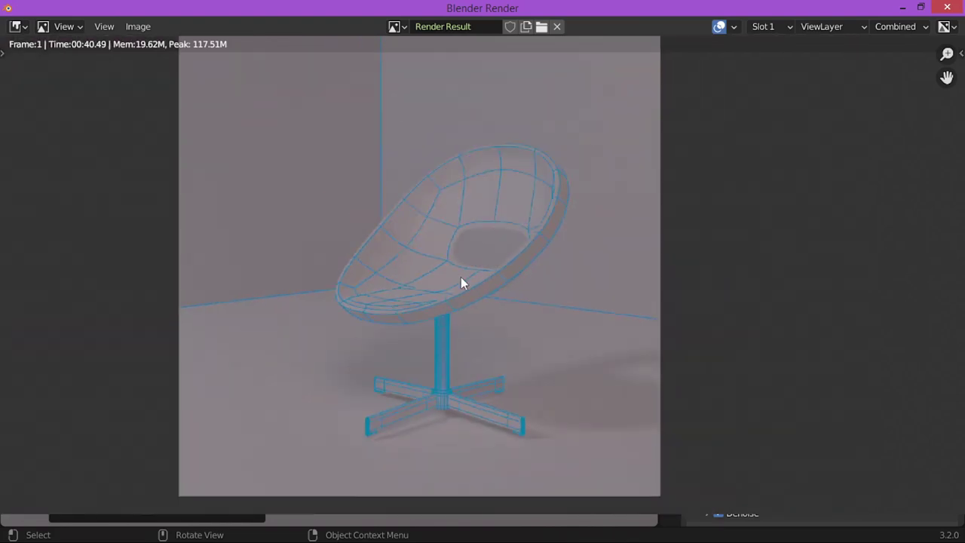
scroll(460, 276, "up", 3)
scroll(513, 340, "up", 1)
middle_click_drag(514, 341, 474, 203)
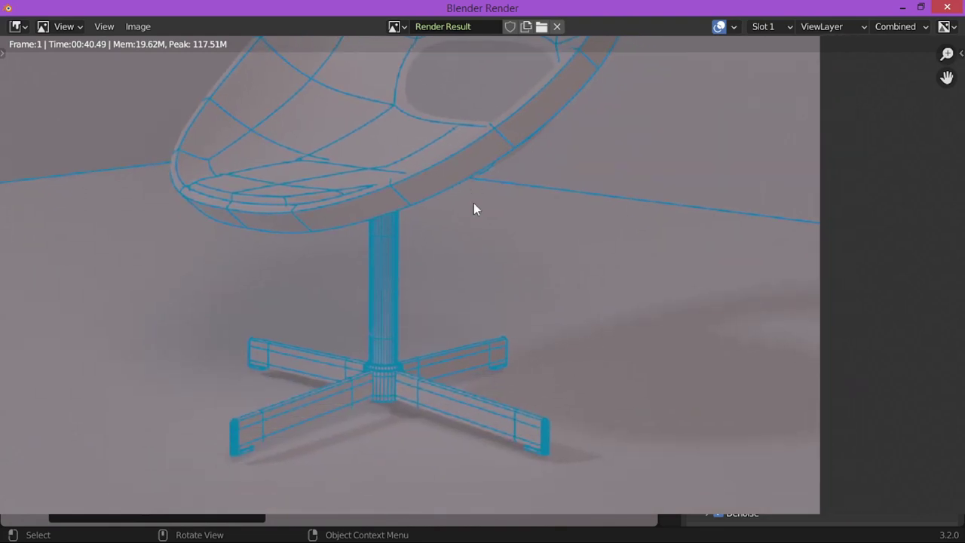
scroll(435, 237, "down", 2)
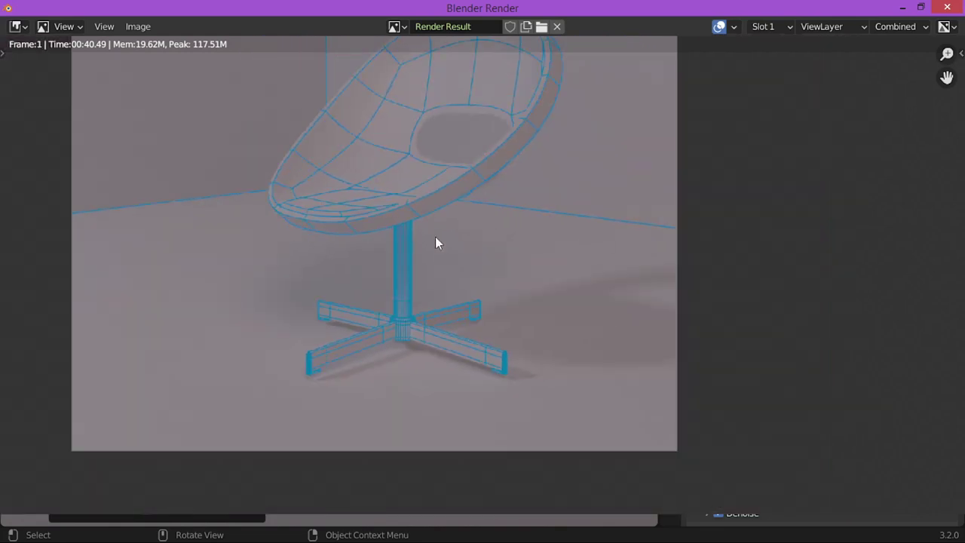
middle_click_drag(410, 174, 434, 313)
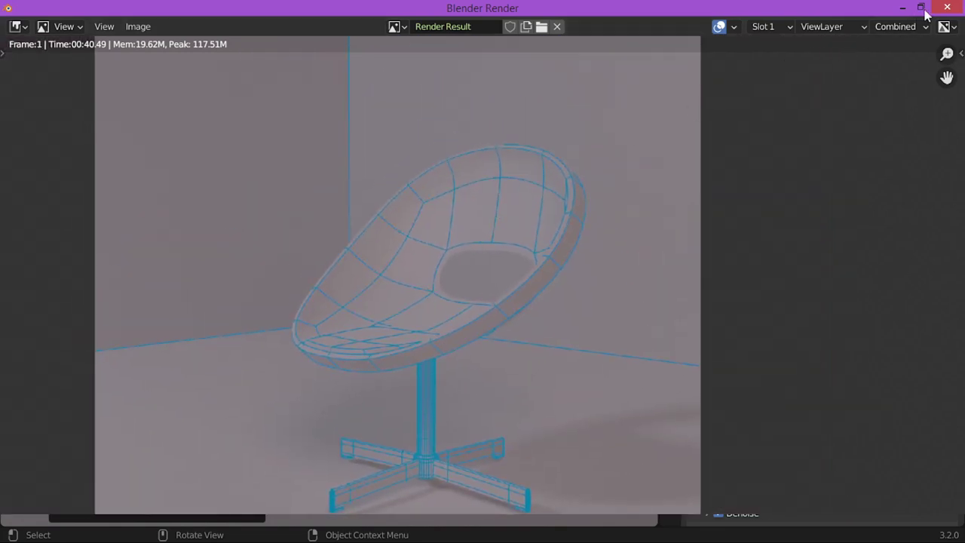
left_click(948, 8)
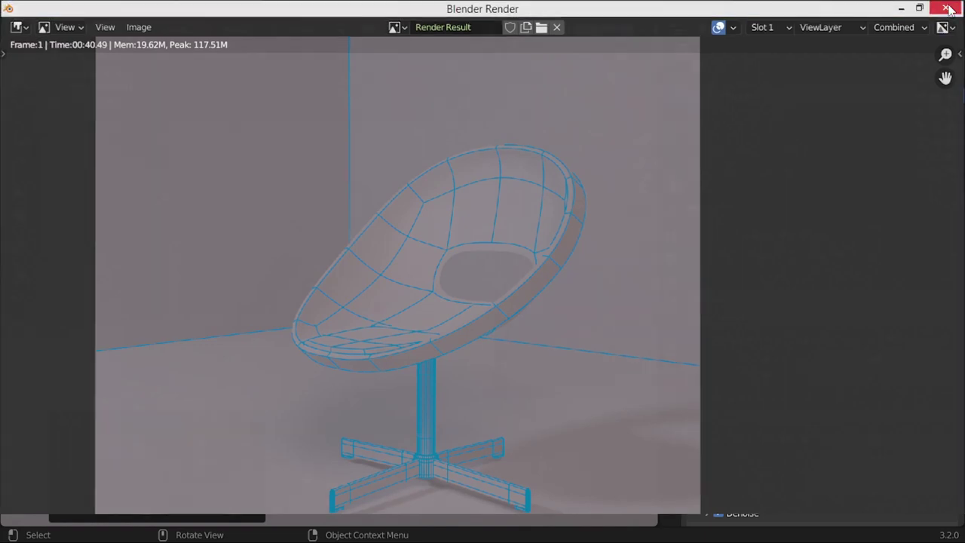
Change the Freestyle line style's base colour to crimson in the view layer settings.
left_click(671, 302)
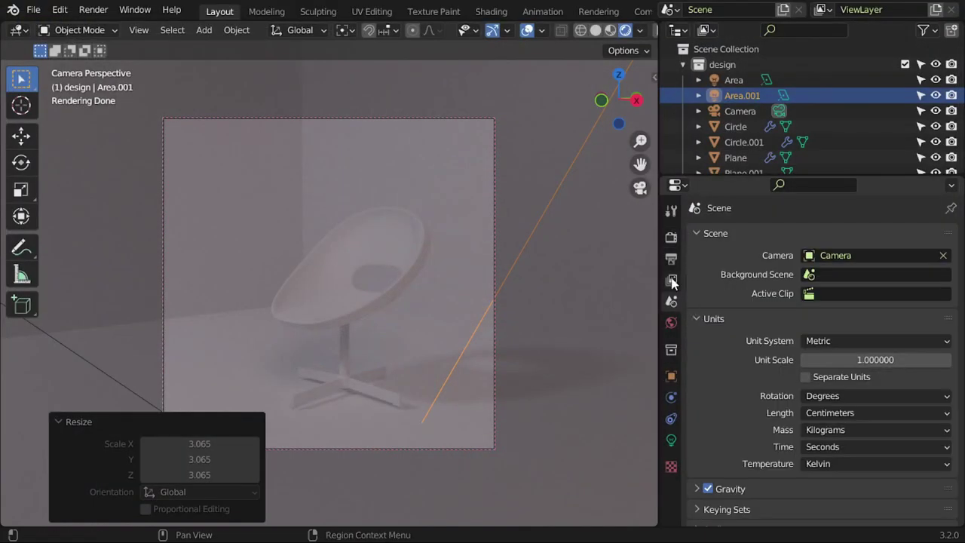
left_click(692, 229)
left_click(672, 279)
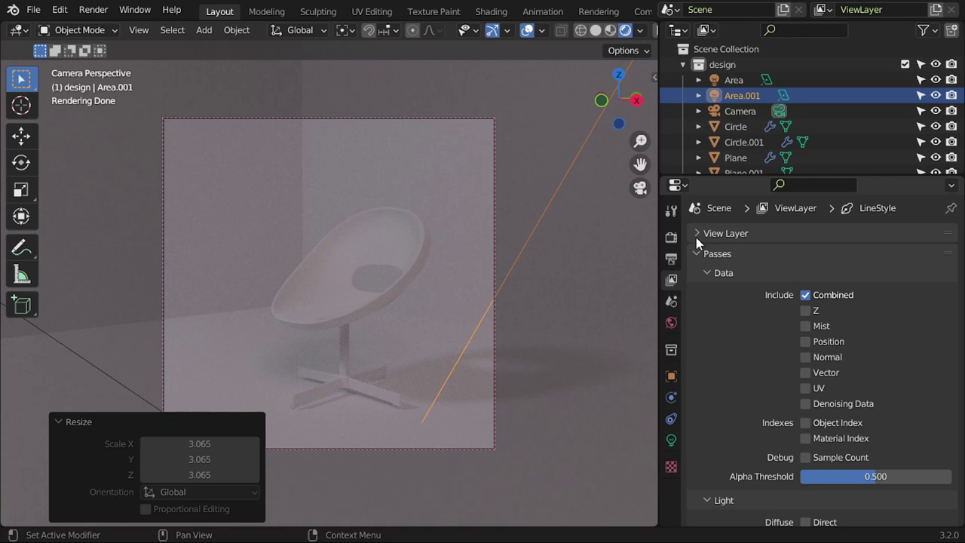
left_click(713, 256)
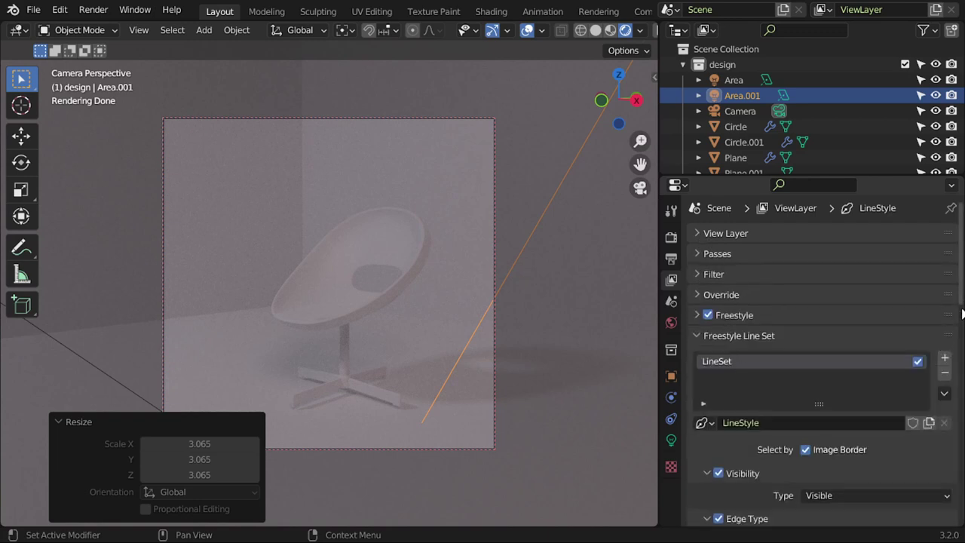
left_click_drag(961, 314, 961, 484)
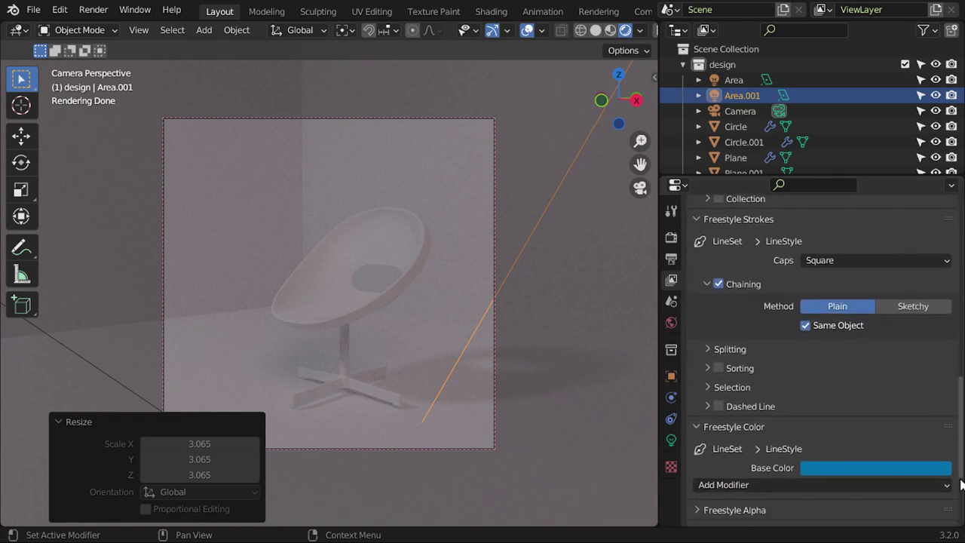
left_click(911, 465)
left_click_drag(902, 326, 891, 366)
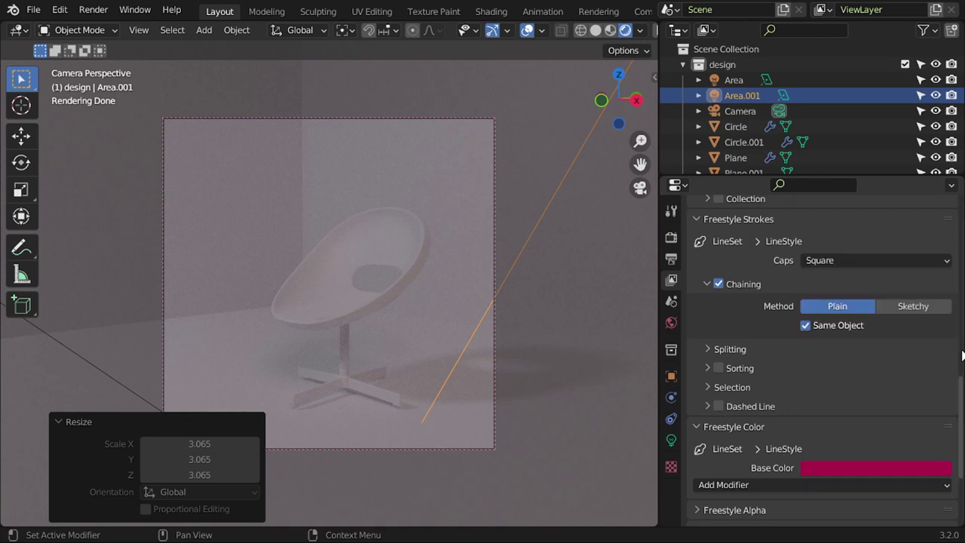
Set the Freestyle line style's base thickness to 1.5.
left_click_drag(962, 354, 961, 445)
left_click(894, 434)
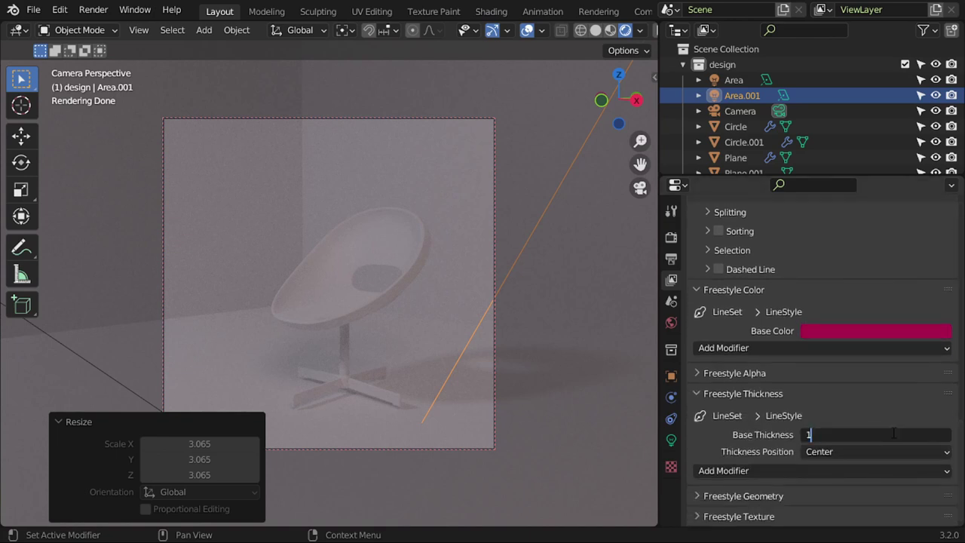
type("1.5")
key("Return")
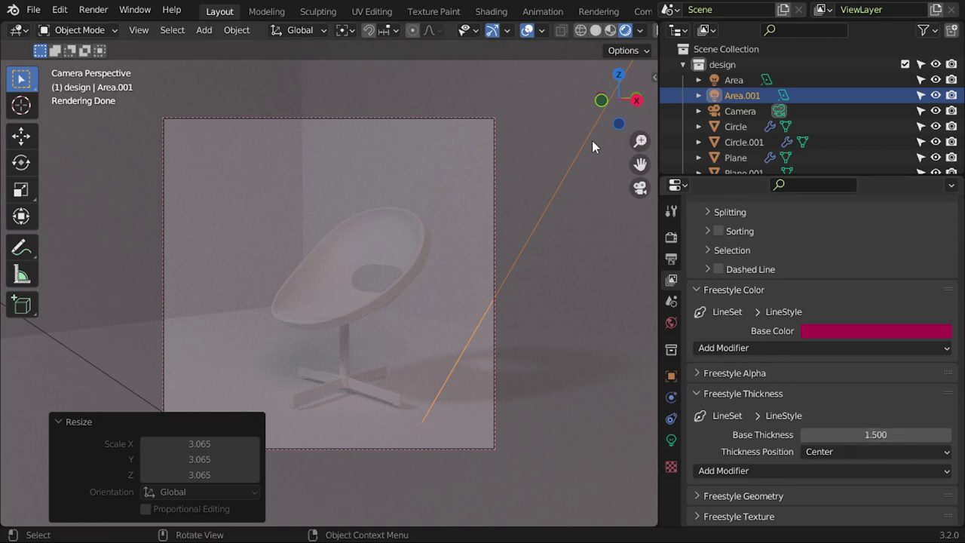
Set the render max samples to 400 and render the image.
left_click(671, 236)
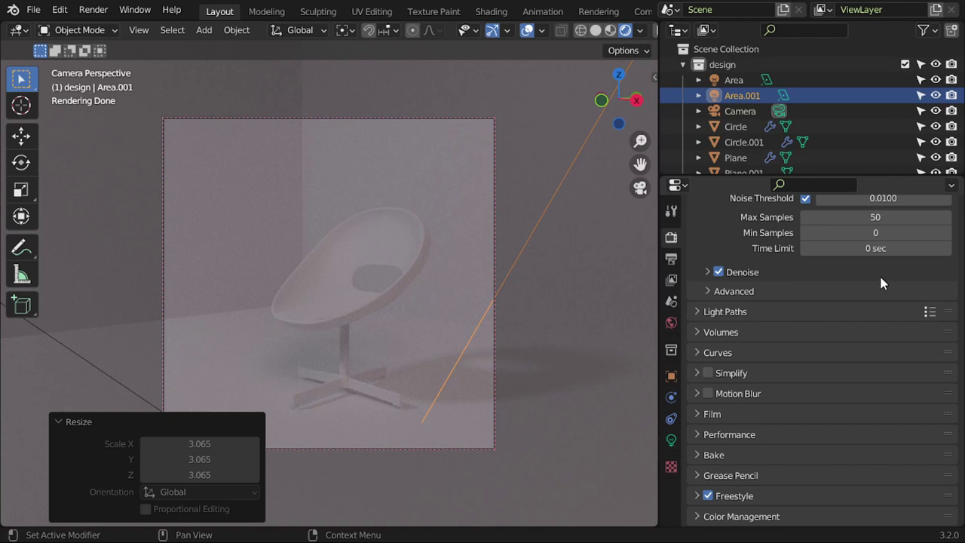
scroll(961, 366, "up", 4)
double_click(891, 304)
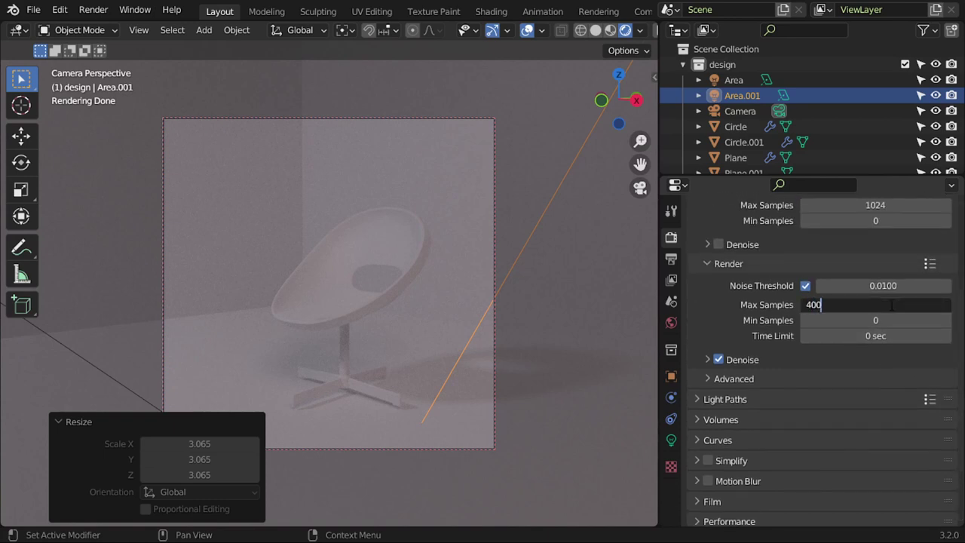
key("Return")
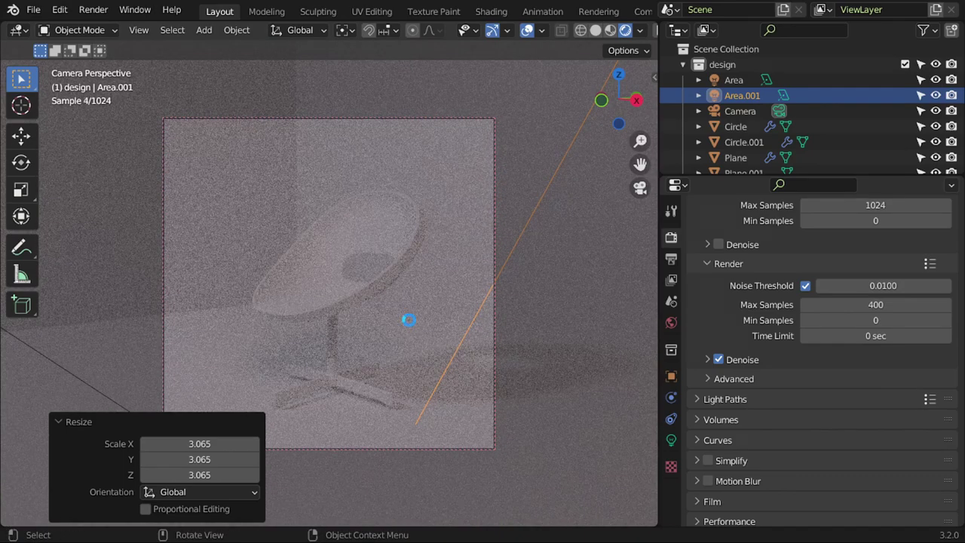
key("F12")
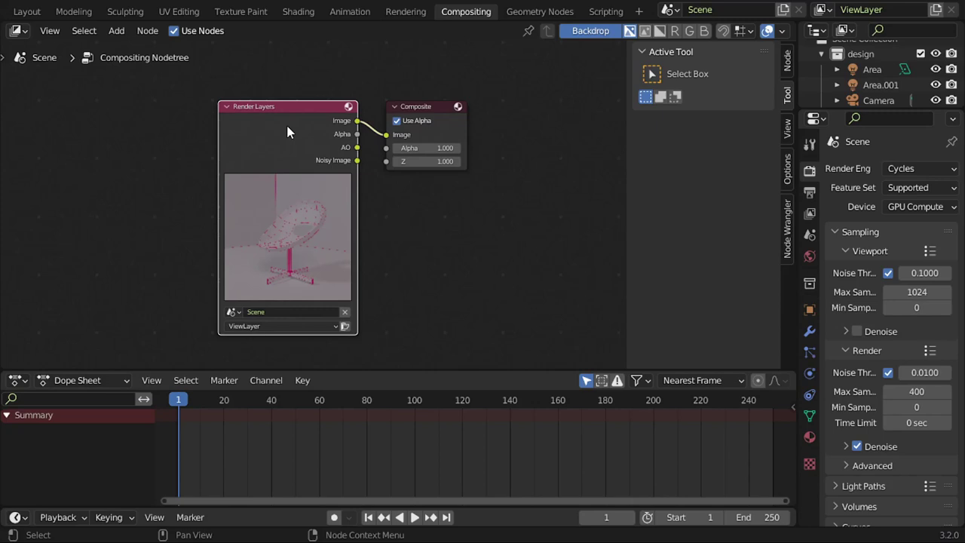
Space the Render Layers and Composite nodes apart in the compositor and insert a Mix node on the link between them.
left_click_drag(267, 120, 99, 99)
left_click(440, 112)
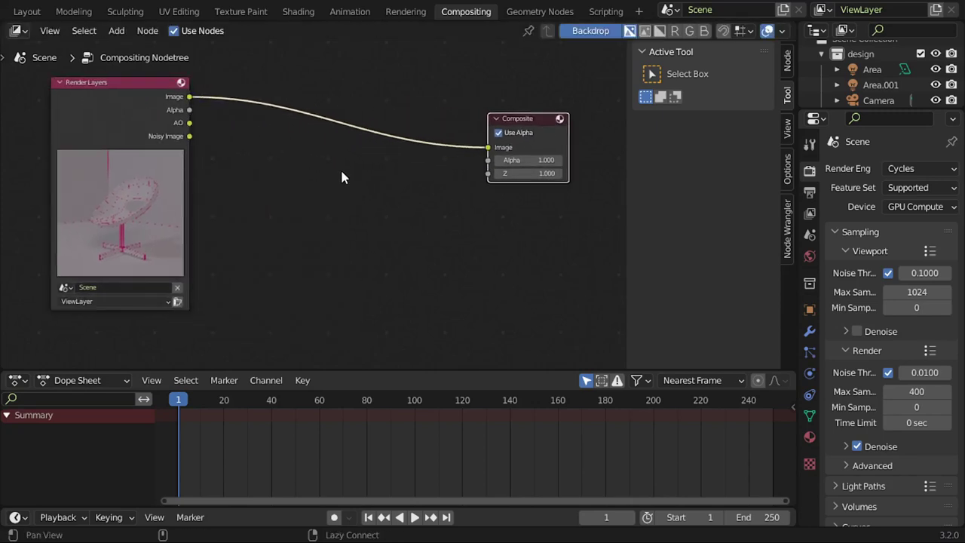
key("shift+a")
left_click(324, 151)
type("mi")
key("Return")
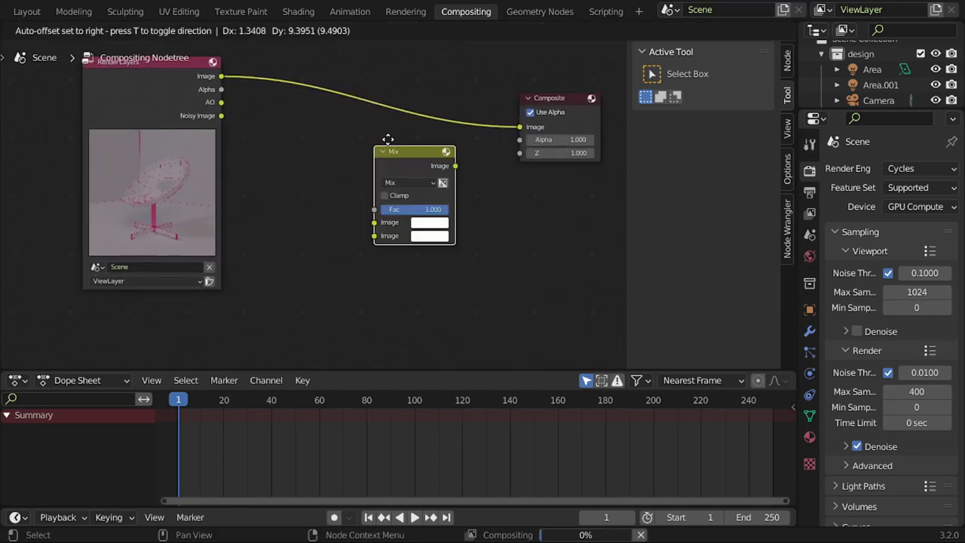
left_click(325, 115)
Link the AO pass to the Mix node's second image input and add a Viewer node on the Mix output, placed below Composite.
left_click_drag(220, 102, 316, 147)
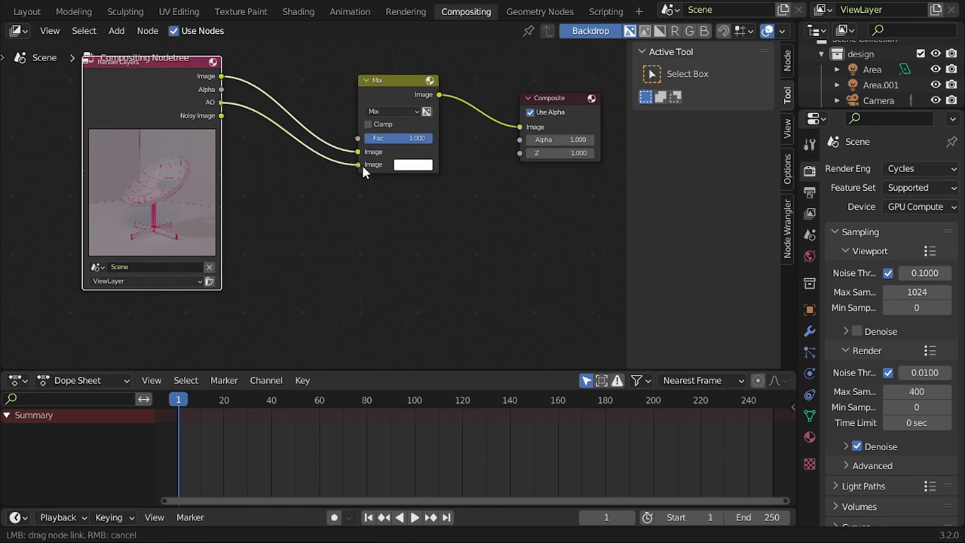
left_click_drag(363, 168, 359, 165)
left_click(392, 103, "ctrl+shift")
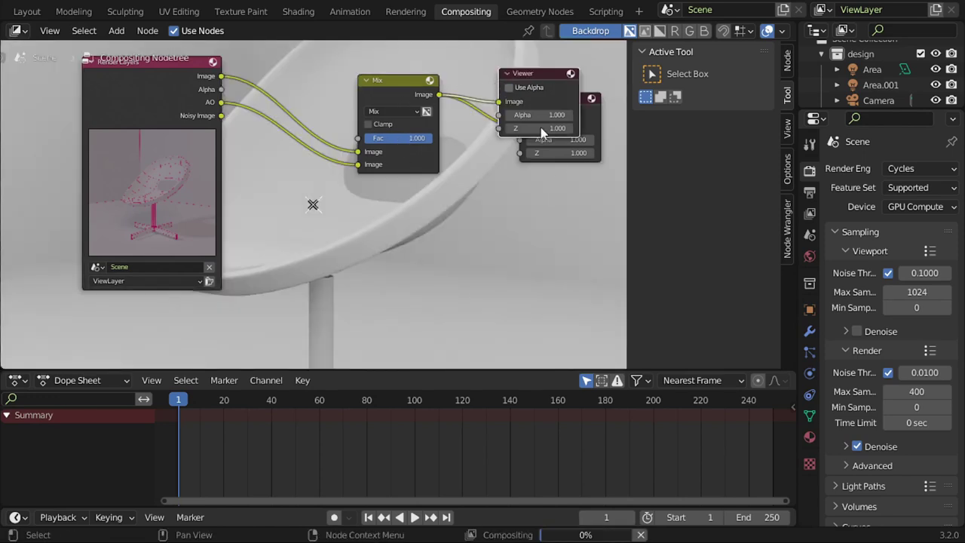
left_click_drag(542, 73, 580, 204)
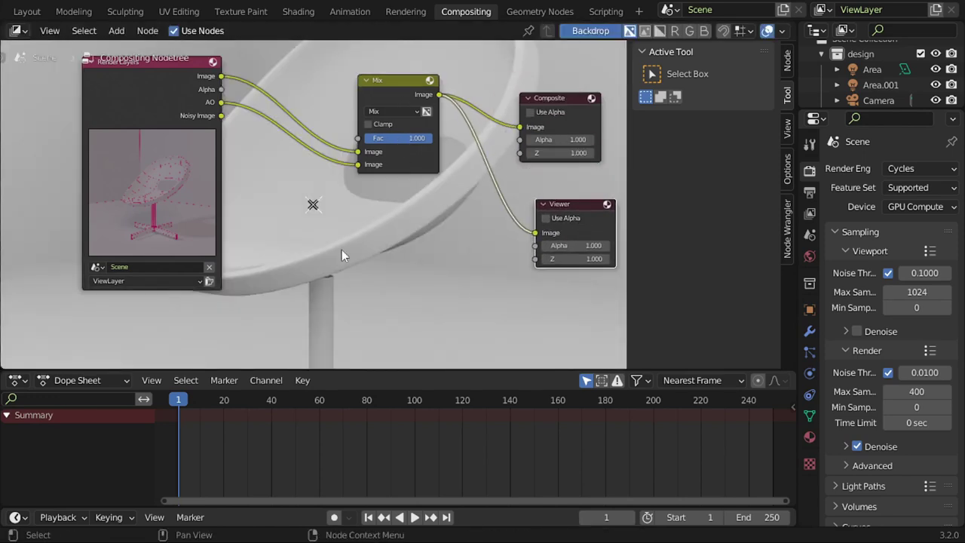
Shrink the backdrop to show the whole chair image and swap the Mix node's two image inputs.
key("v")
key("v")
key("v")
middle_click_drag(341, 251, 292, 229)
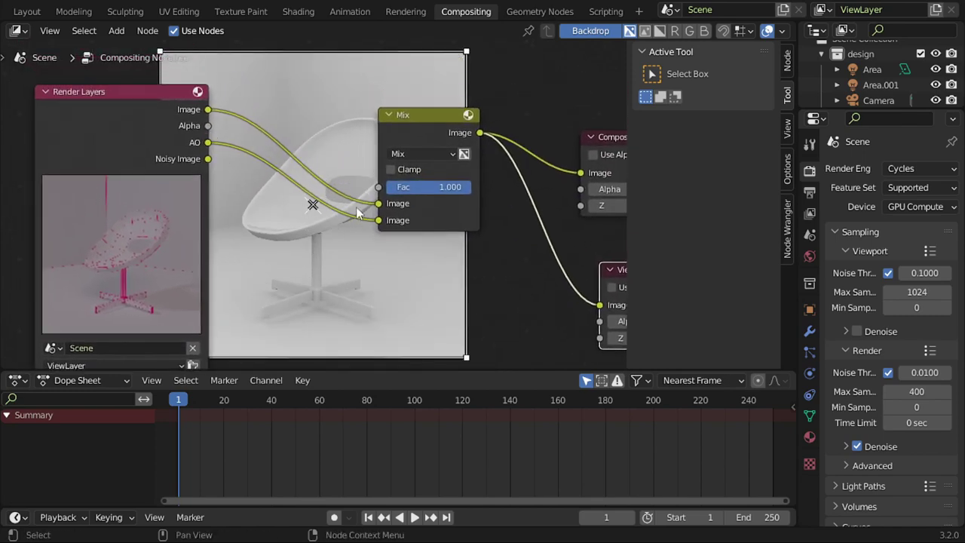
middle_click_drag(362, 258, 364, 246, "ctrl")
left_click_drag(381, 202, 382, 226)
key("alt+s")
key("alt+s")
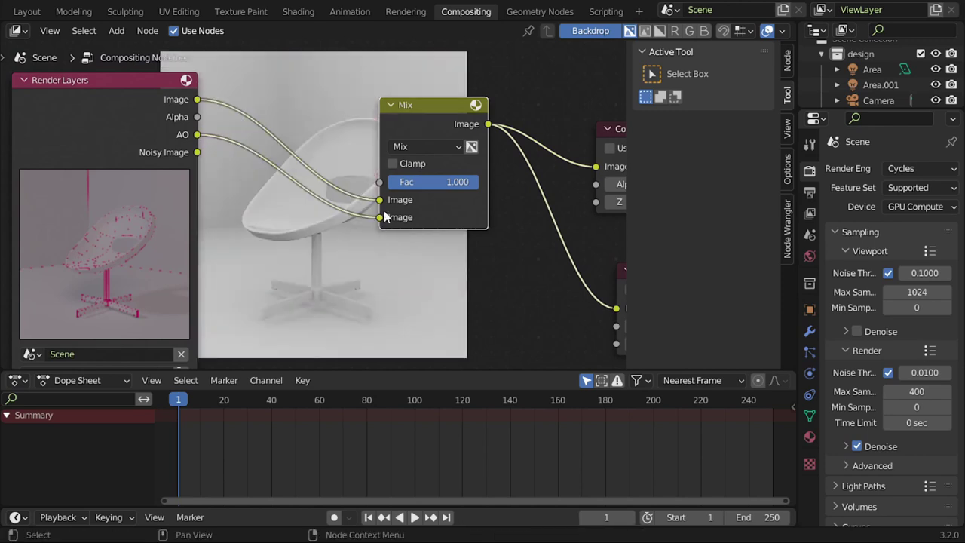
scroll(407, 229, "up", 1)
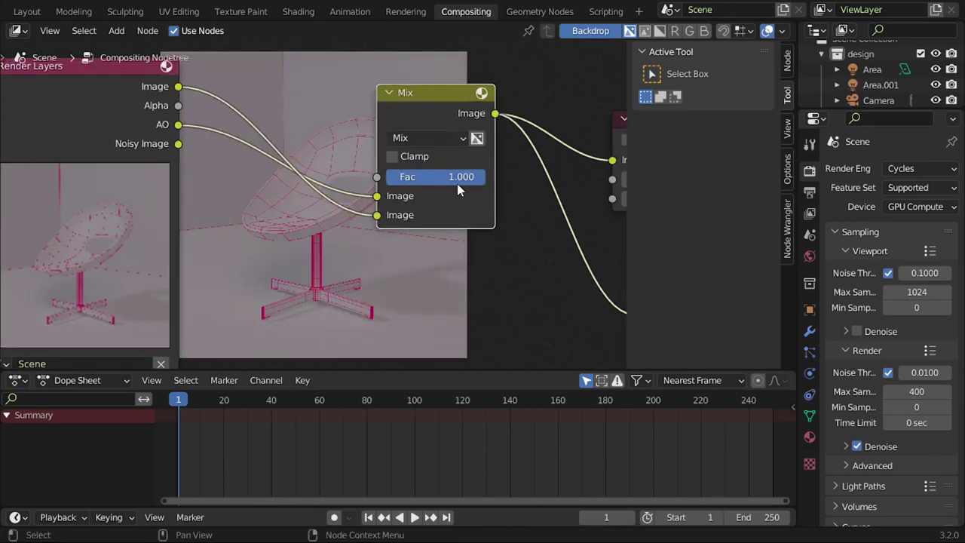
Rearrange the Render Layers and Mix nodes to leave more room along the links in front of the backdrop.
mouse_move(483, 176)
left_mouse_down()
mouse_move(392, 176)
mouse_move(484, 176)
left_mouse_up()
left_click_drag(458, 263, 431, 246, "ctrl+alt")
middle_click_drag(431, 247, 295, 176, "ctrl")
mouse_move(355, 257)
middle_mouse_down()
mouse_move(355, 189)
mouse_move(355, 259)
middle_mouse_up()
left_click_drag(355, 260, 354, 263, "ctrl+alt")
left_click_drag(360, 181, 362, 232, "alt")
left_click_drag(352, 124, 326, 147)
left_click_drag(148, 119, 76, 144)
left_click_drag(328, 140, 306, 130)
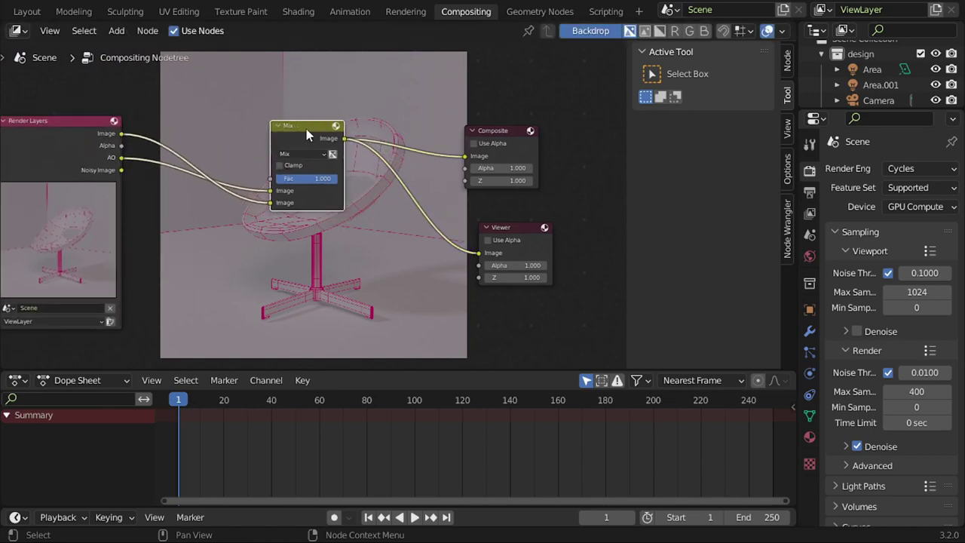